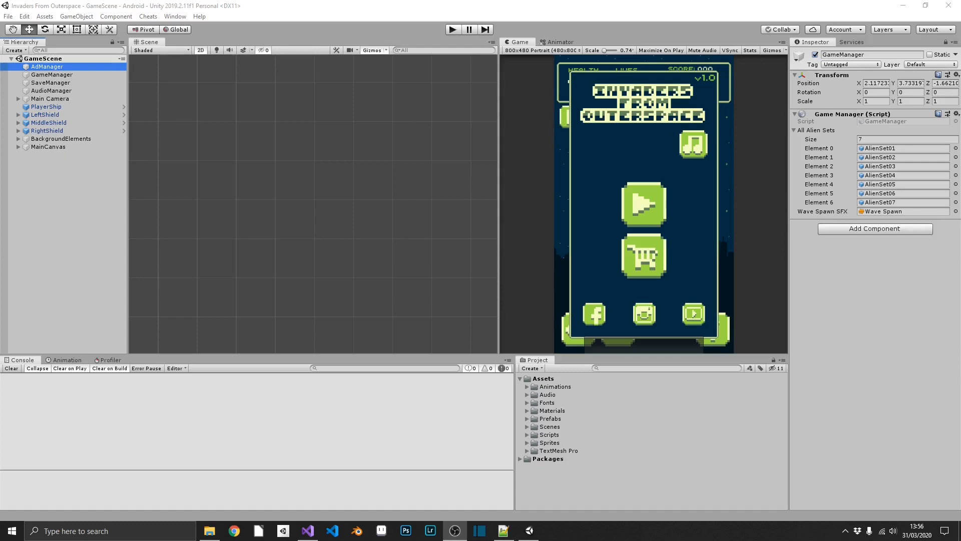
Step: Switch to the Unity editor and open File > Build Settings with Android as the target platform
left_click(309, 8)
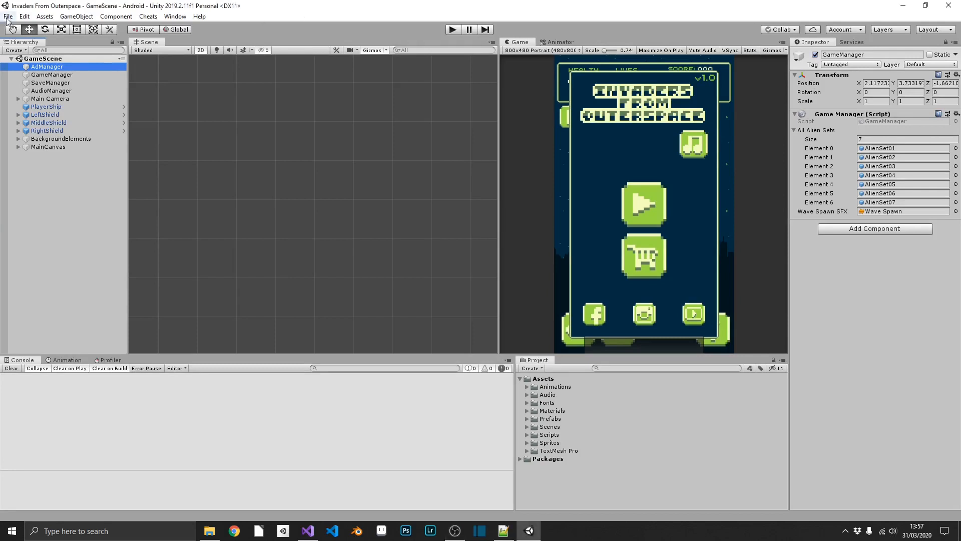
left_click(8, 16)
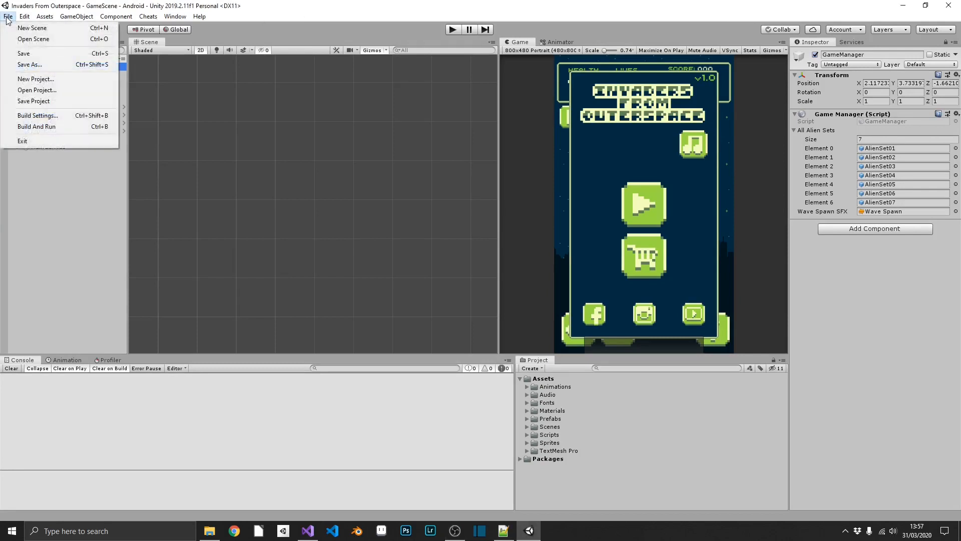
left_click(52, 115)
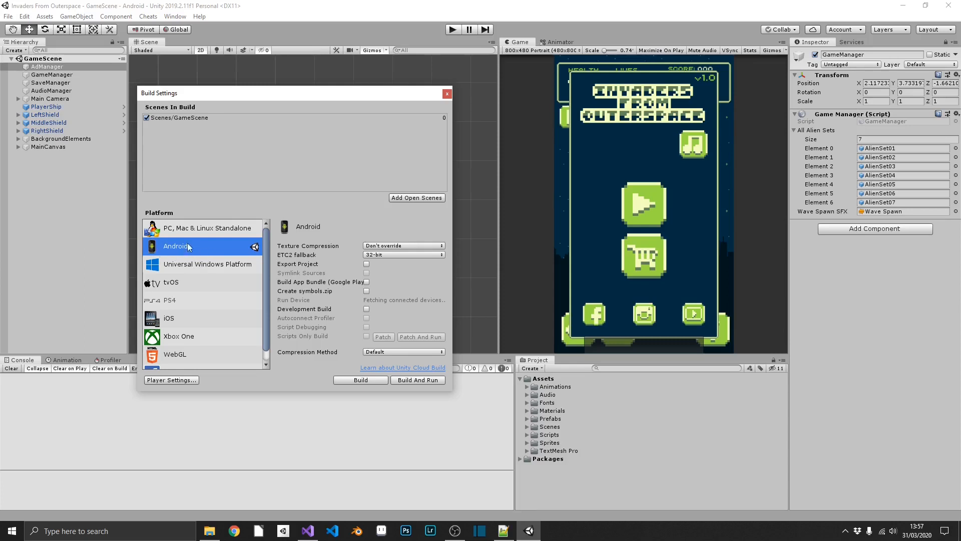
Step: In Player Settings, set the Version to 1.0 and expand the Icon section
left_click(176, 379)
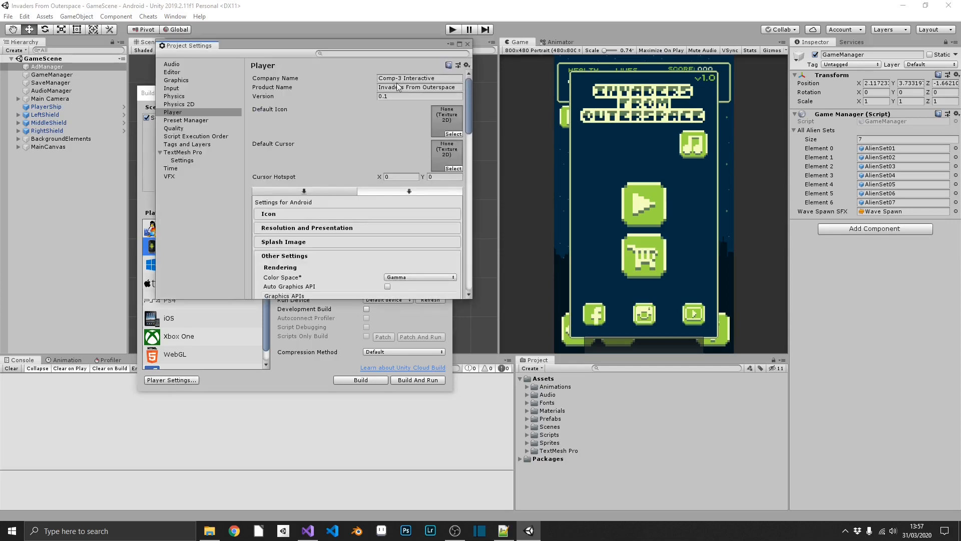
left_click(380, 95)
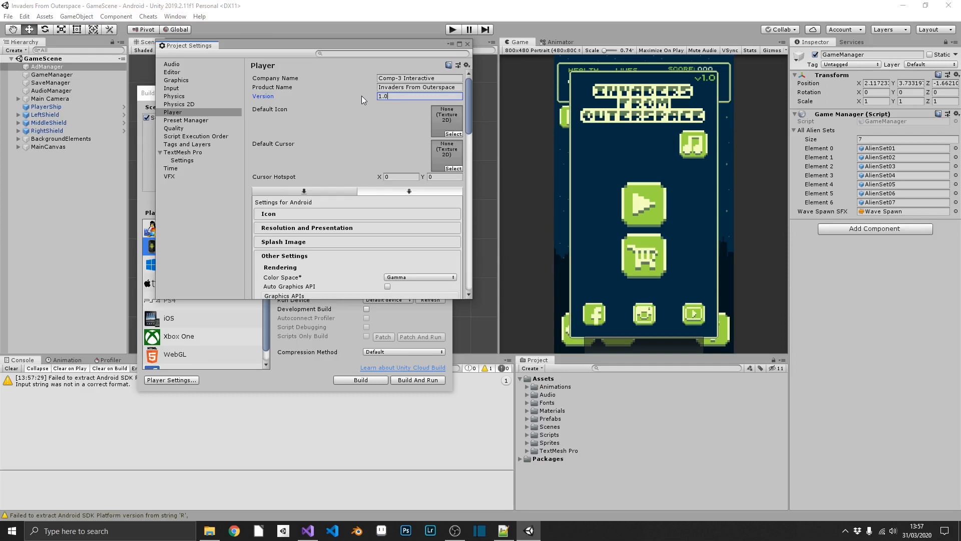
scroll(320, 187, "down", 1)
left_click(325, 183)
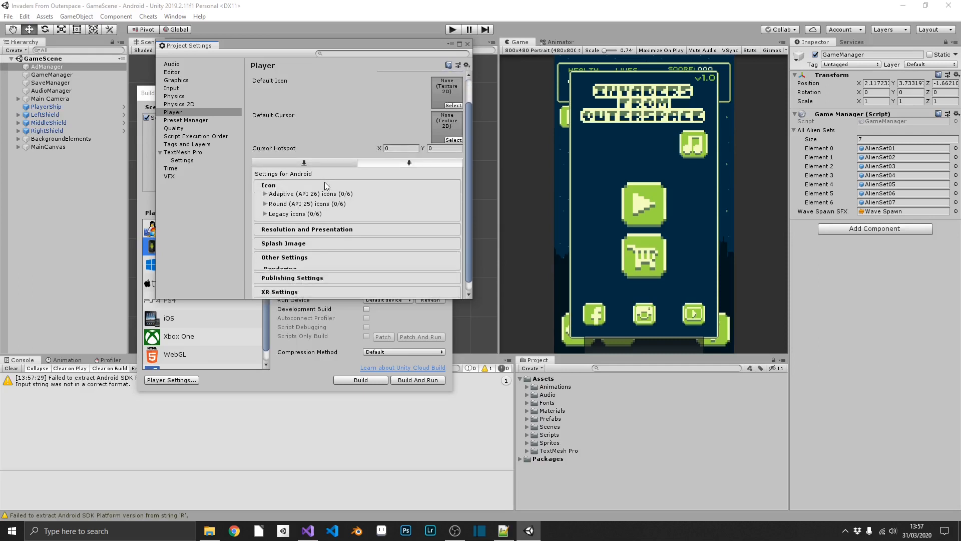
left_click(276, 195)
Step: Set Default Orientation to Portrait and expand the Splash Image section
scroll(275, 214, "down", 1)
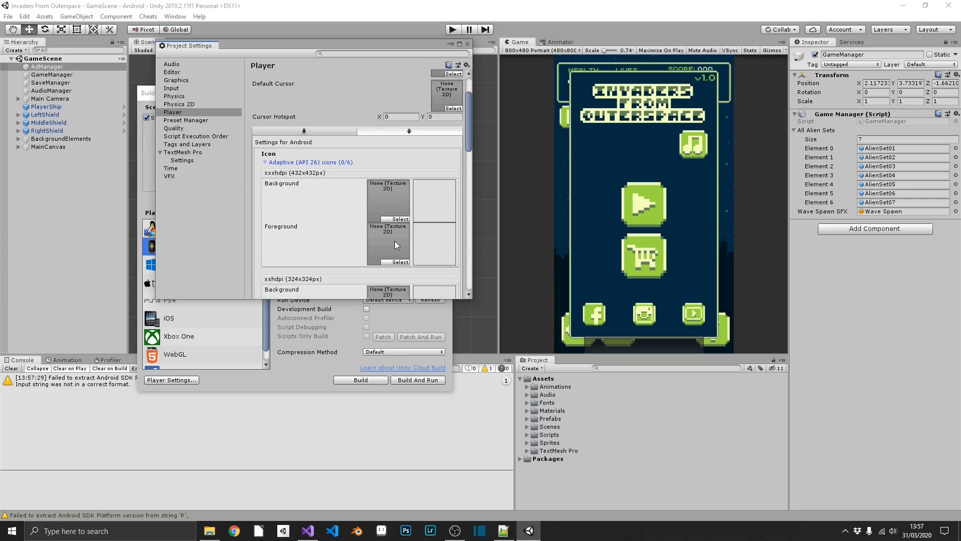
scroll(392, 244, "down", 6)
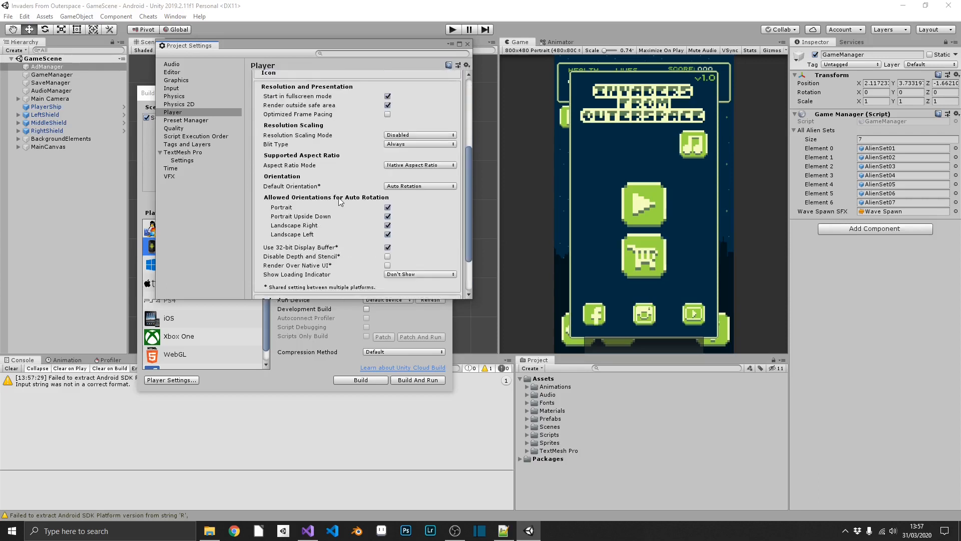
left_click(404, 186)
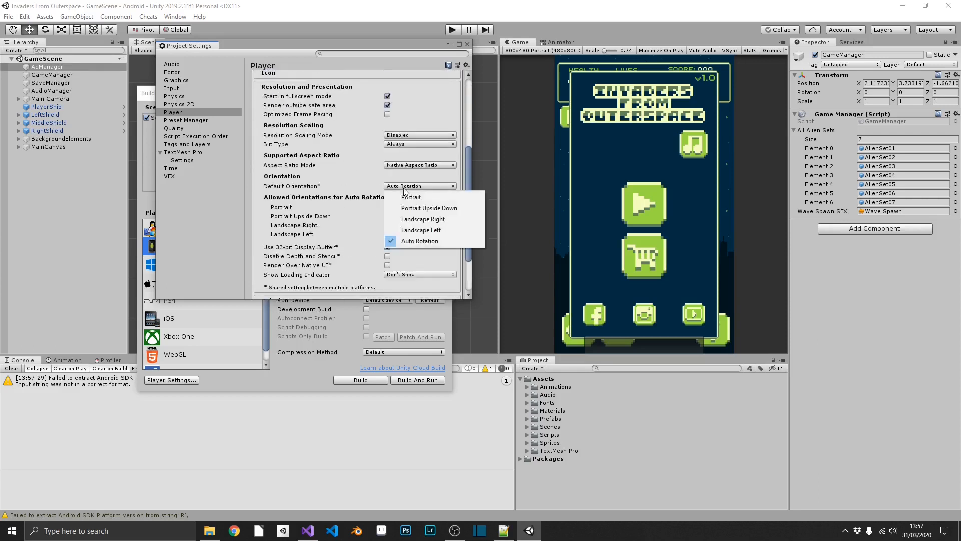
left_click(428, 198)
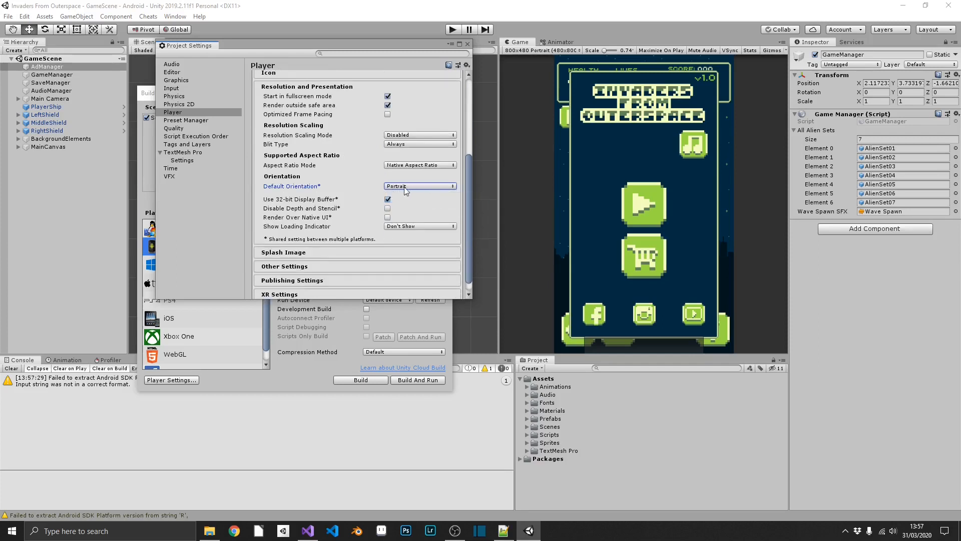
left_click(313, 253)
scroll(381, 192, "down", 10)
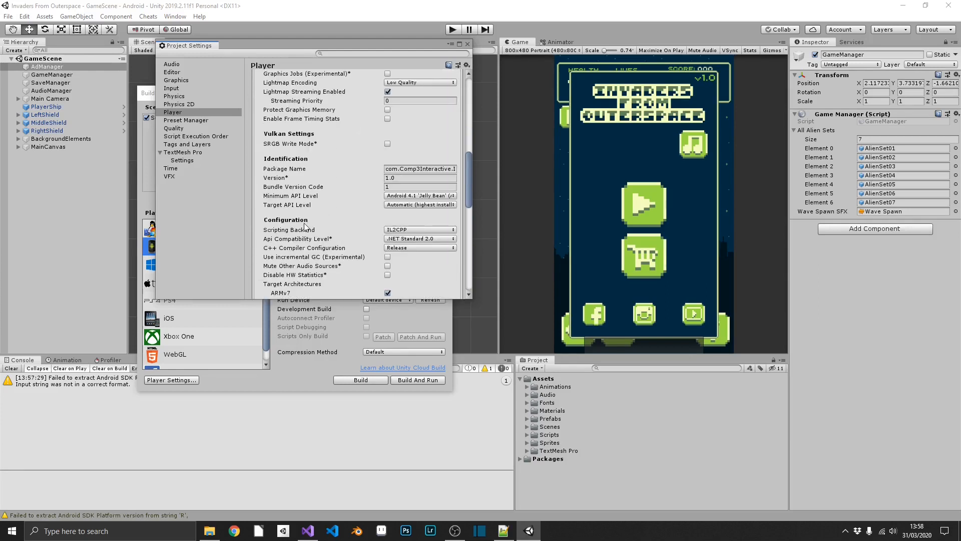
Step: Review Other Settings and Publishing Settings, then expand the Icon foldout
scroll(305, 226, "down", 1)
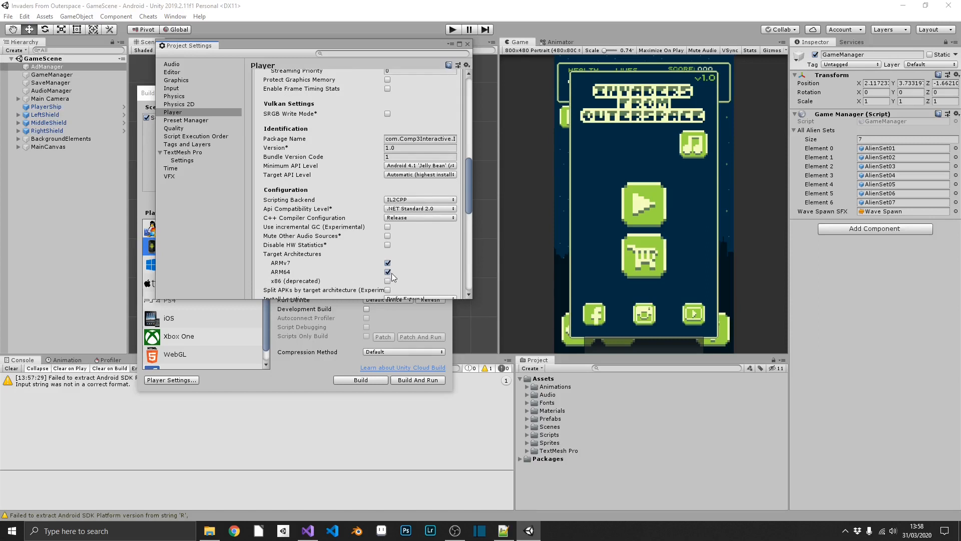
scroll(392, 272, "down", 15)
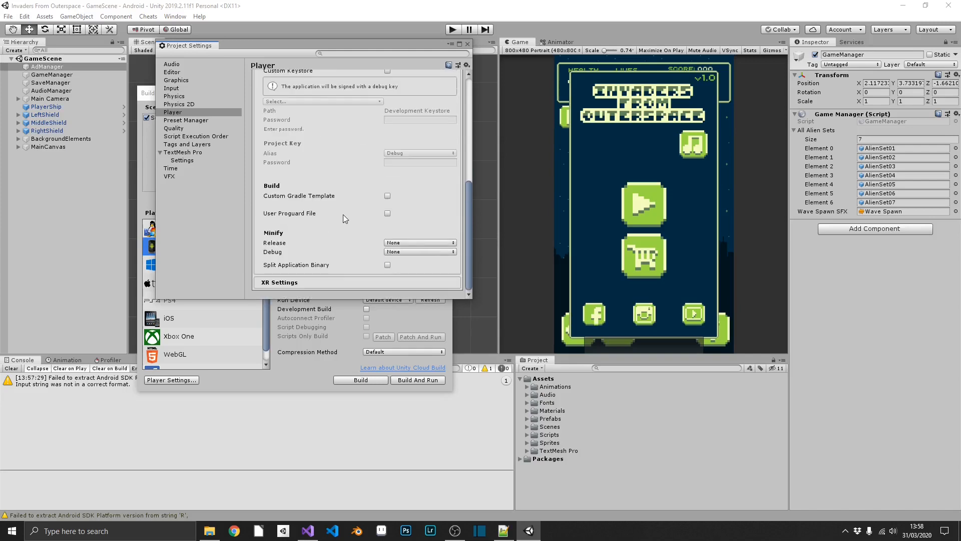
scroll(344, 214, "up", 15)
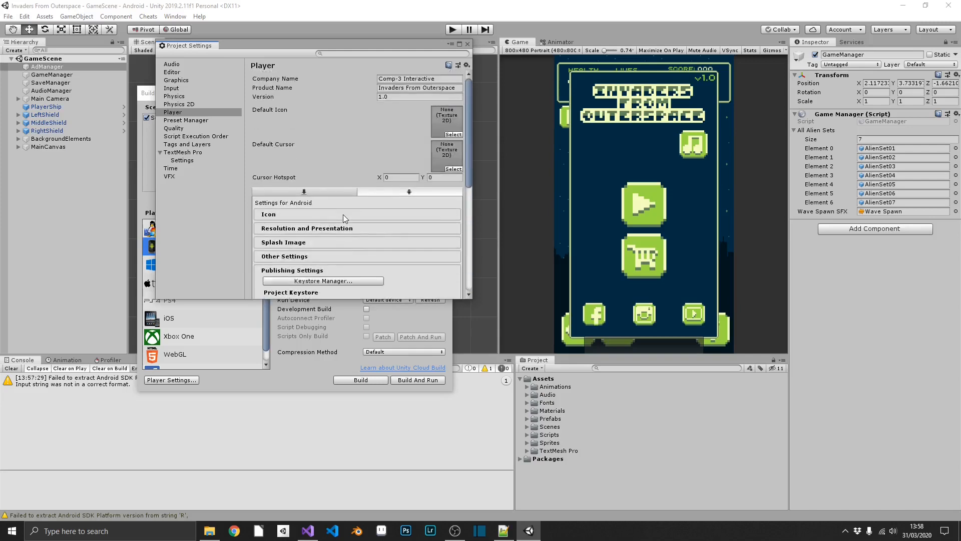
left_click(305, 215)
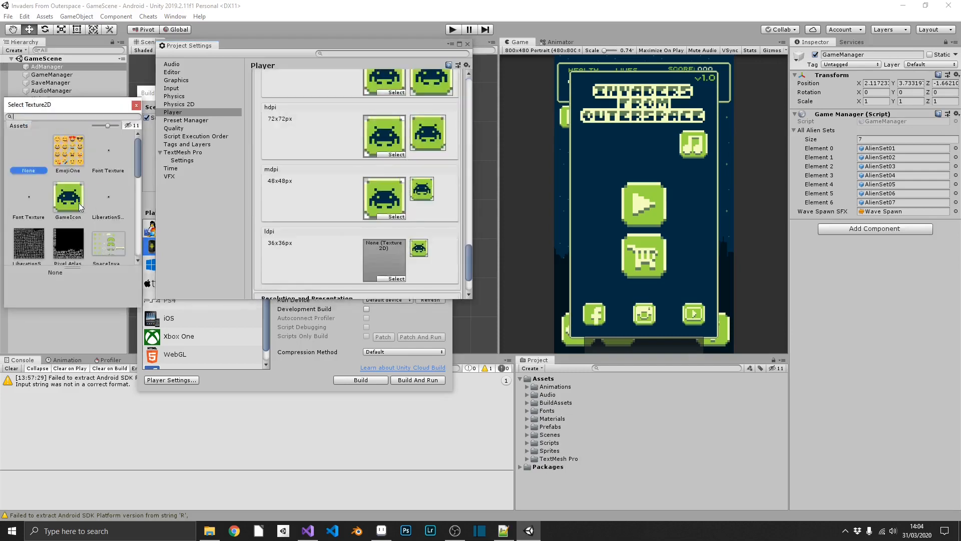
Step: Assign the GameIcon texture as the app icon and add the {} sprite as a splash logo
left_click(68, 198)
scroll(384, 200, "down", 5)
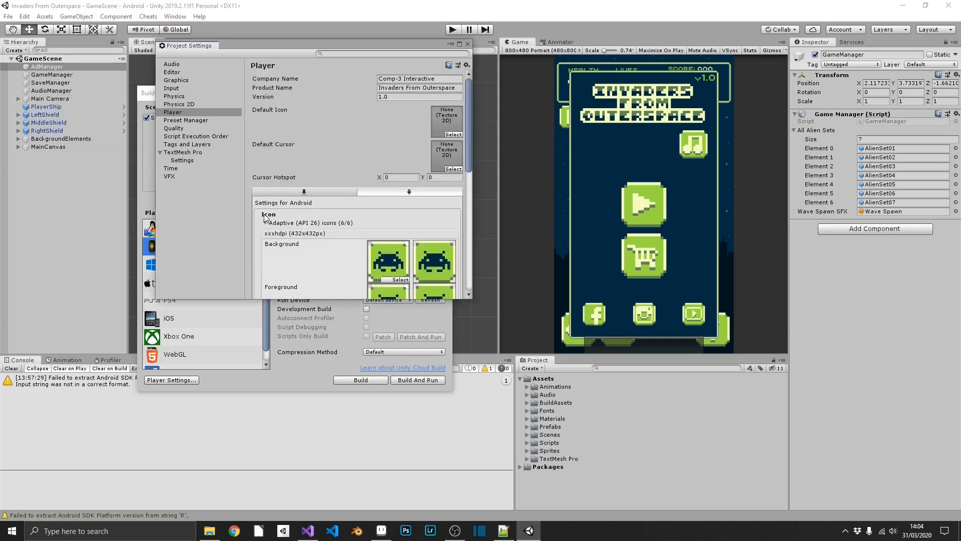
left_click(266, 219)
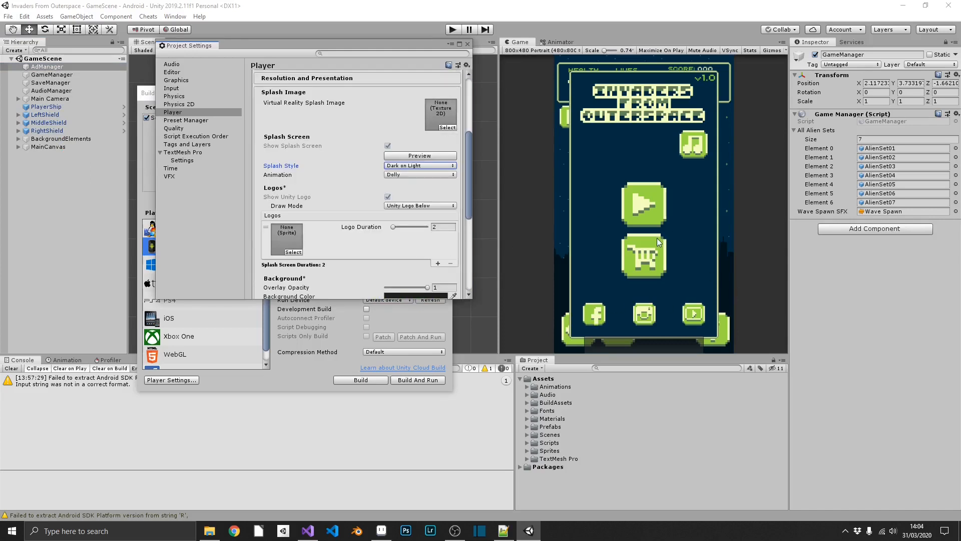
left_click(293, 252)
double_click(74, 150)
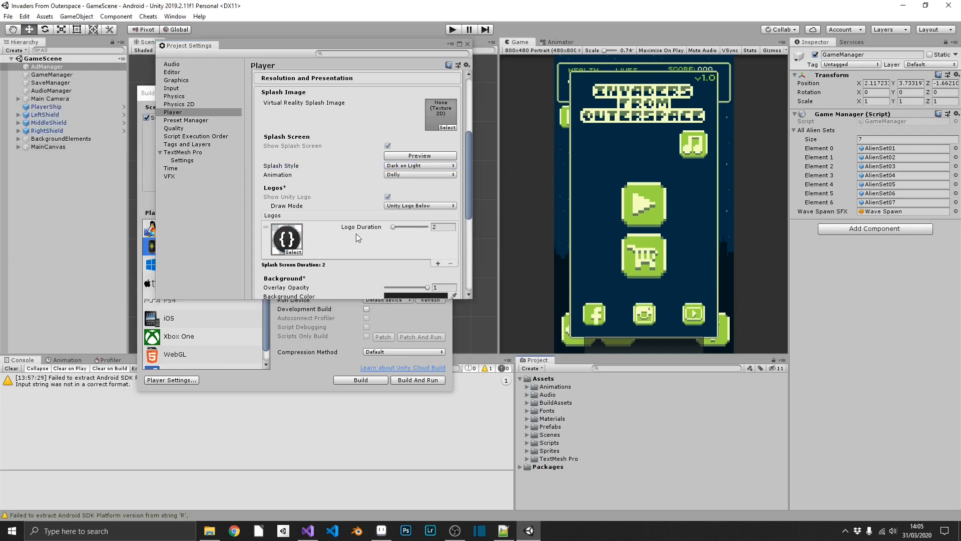
scroll(369, 233, "down", 3)
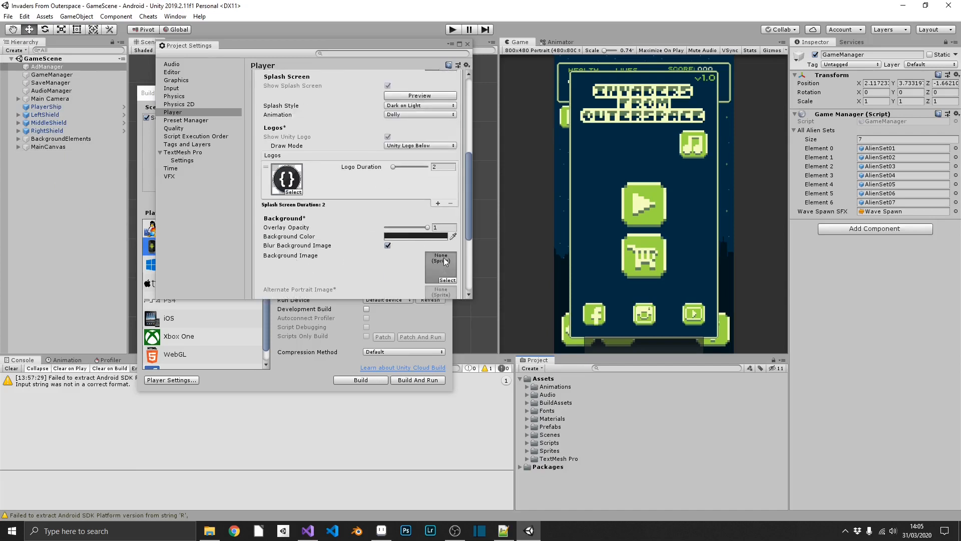
scroll(420, 246, "down", 2)
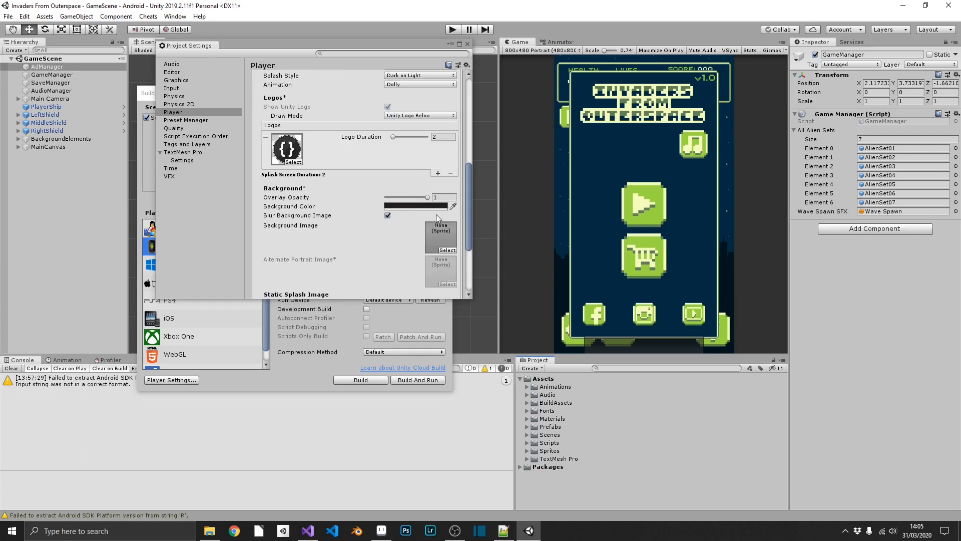
scroll(398, 215, "down", 5)
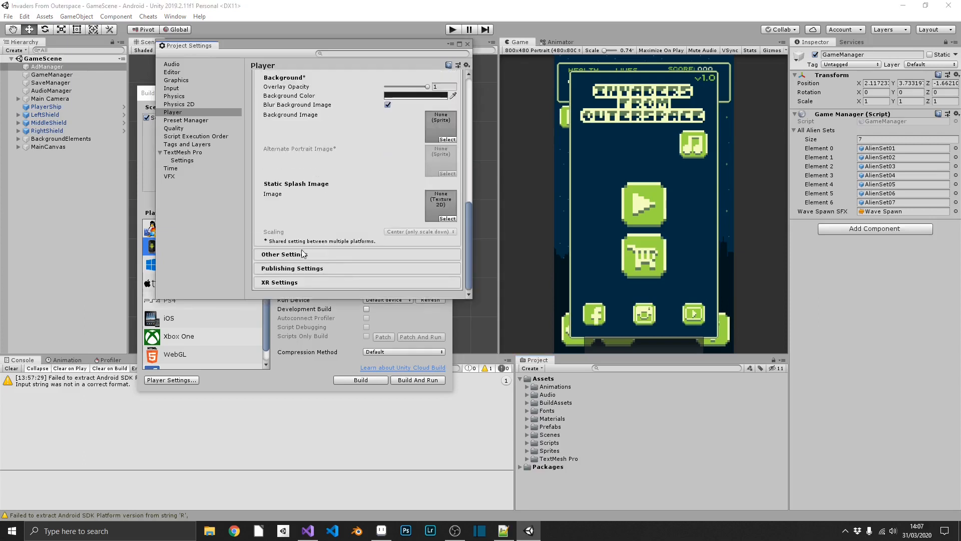
Step: Open the Keystore Manager from Publishing Settings and create a new keystore in a chosen location
left_click(299, 269)
scroll(299, 268, "down", 8)
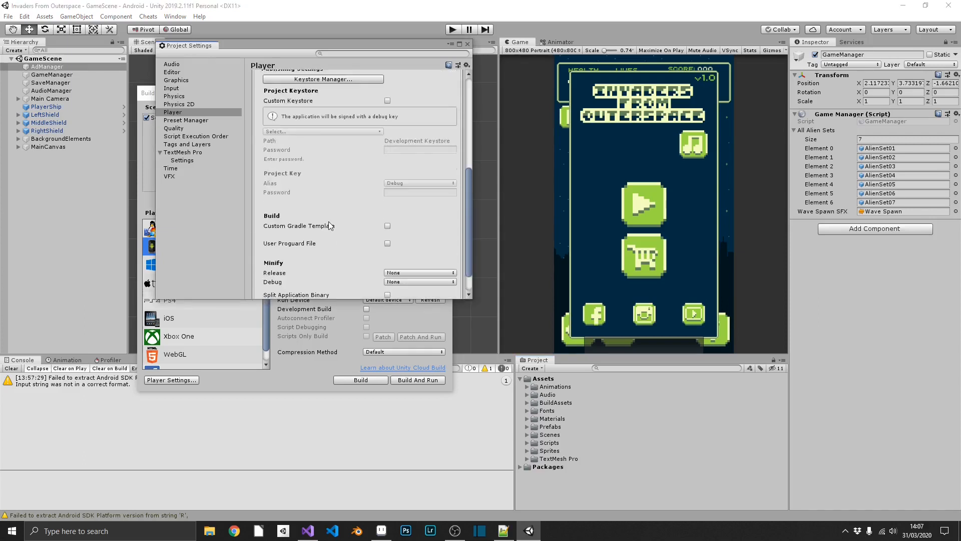
scroll(329, 221, "up", 3)
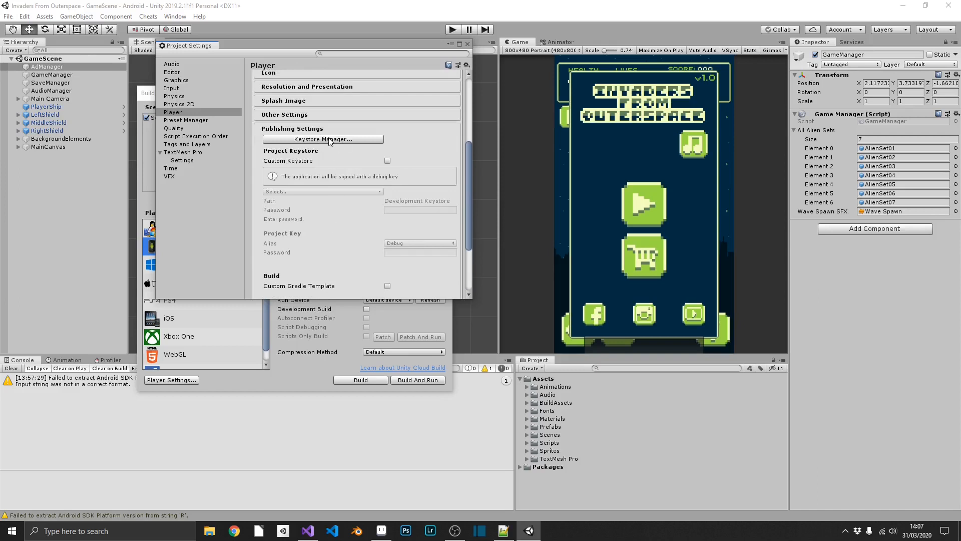
left_click(330, 139)
left_click(110, 66)
mouse_move(110, 79)
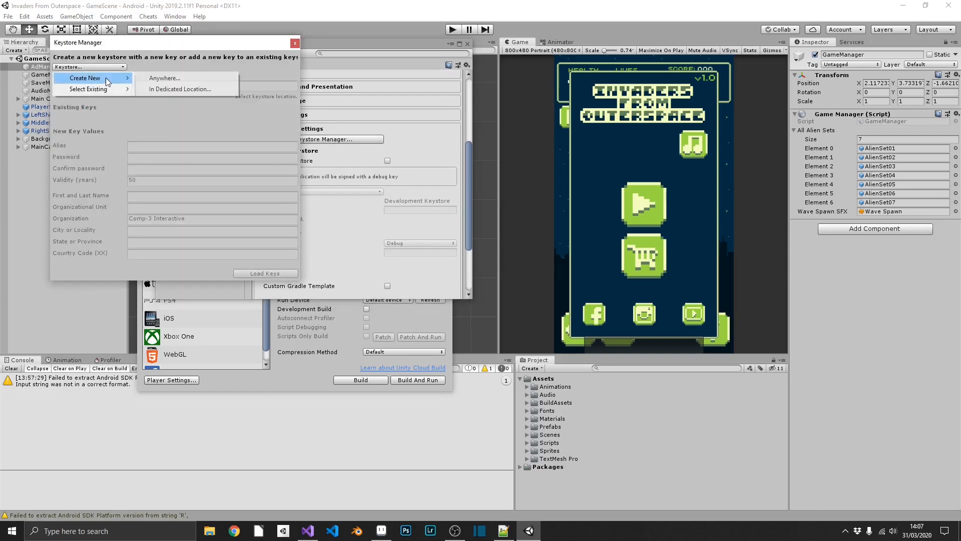
left_click(175, 89)
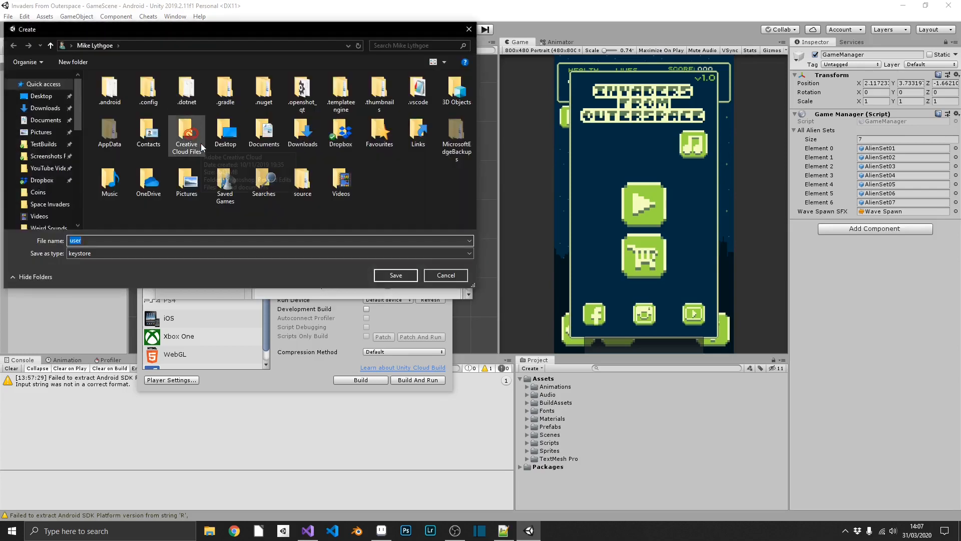
Step: Create a Keystores folder in Desktop > COMP-3 Interactive > Unity Games and open it
double_click(231, 132)
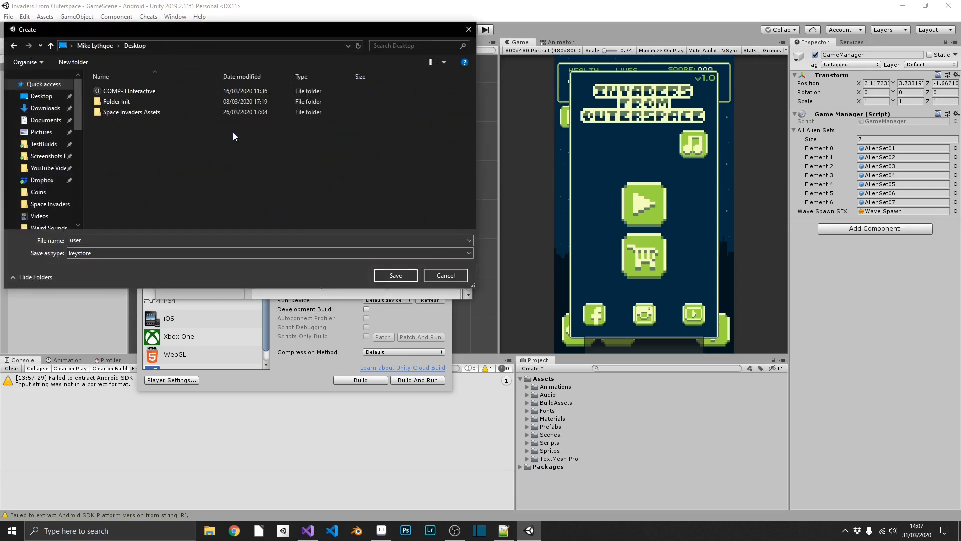
double_click(139, 94)
double_click(134, 121)
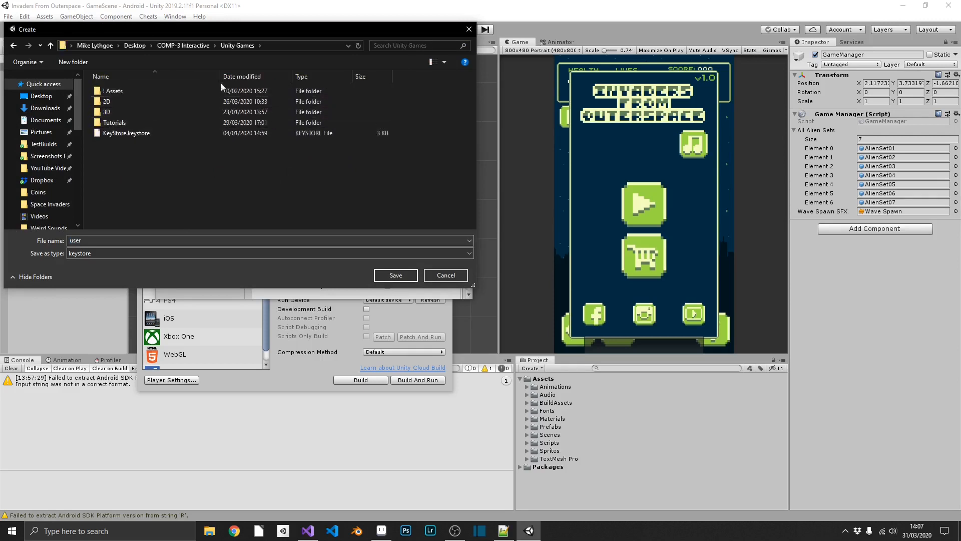
right_click(150, 194)
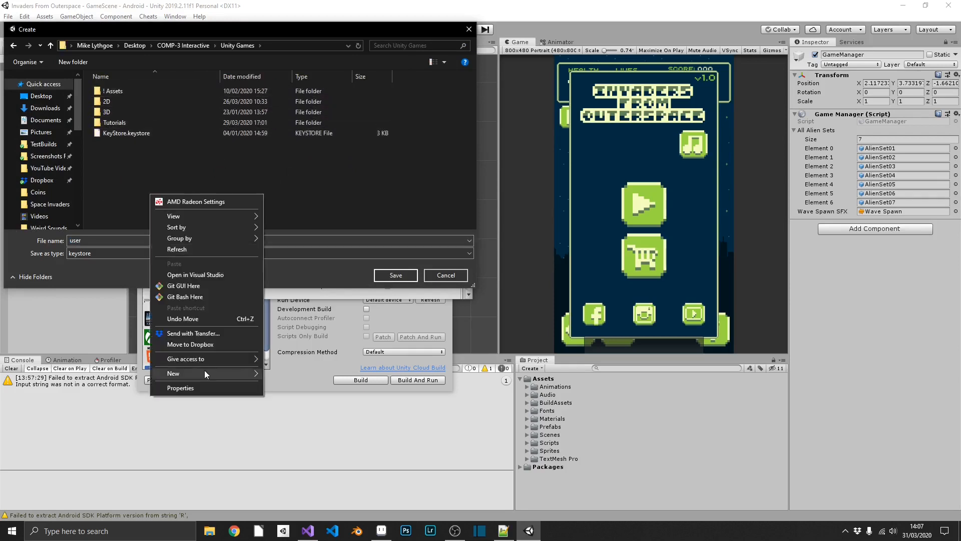
mouse_move(205, 374)
left_click(287, 374)
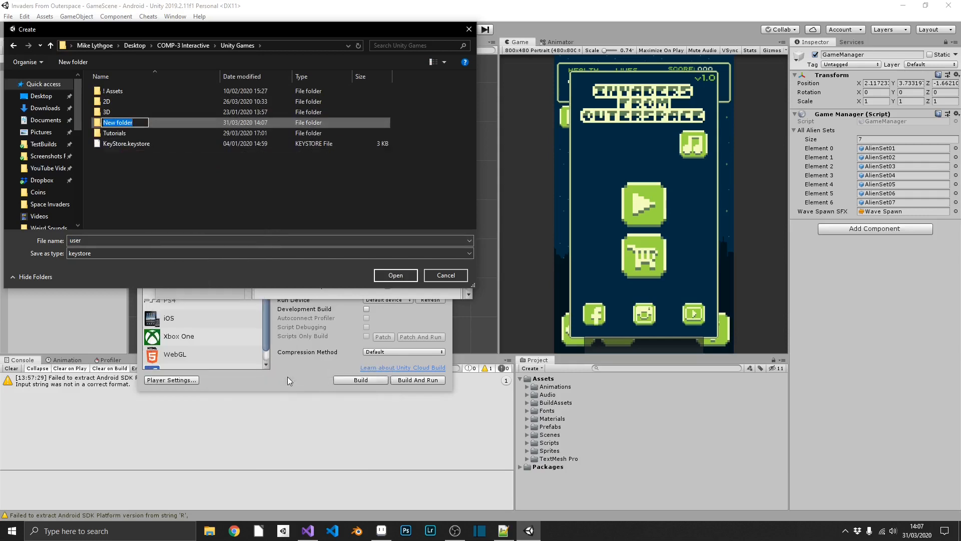
type("Keystores")
key("Return")
key("Return")
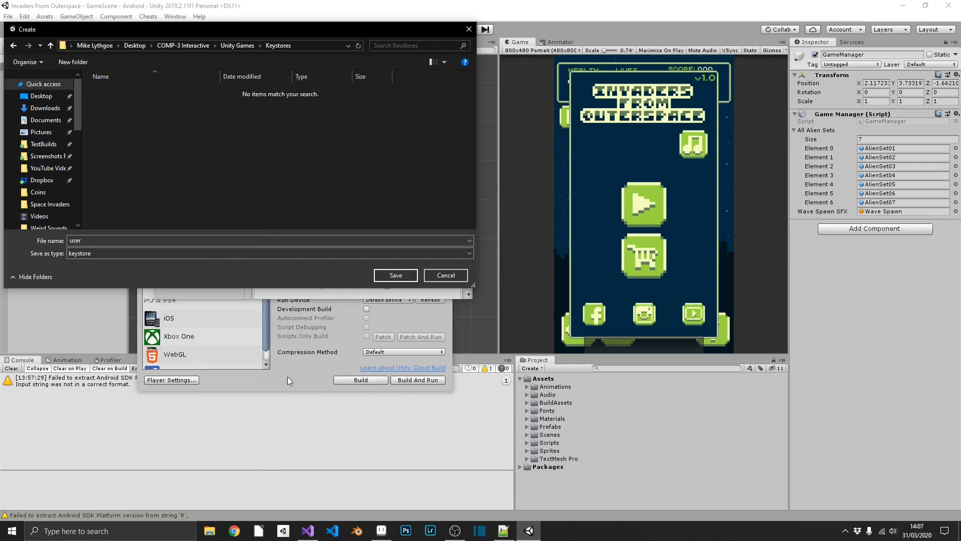
Step: Save the new keystore file as 'keystore'
left_click(94, 240)
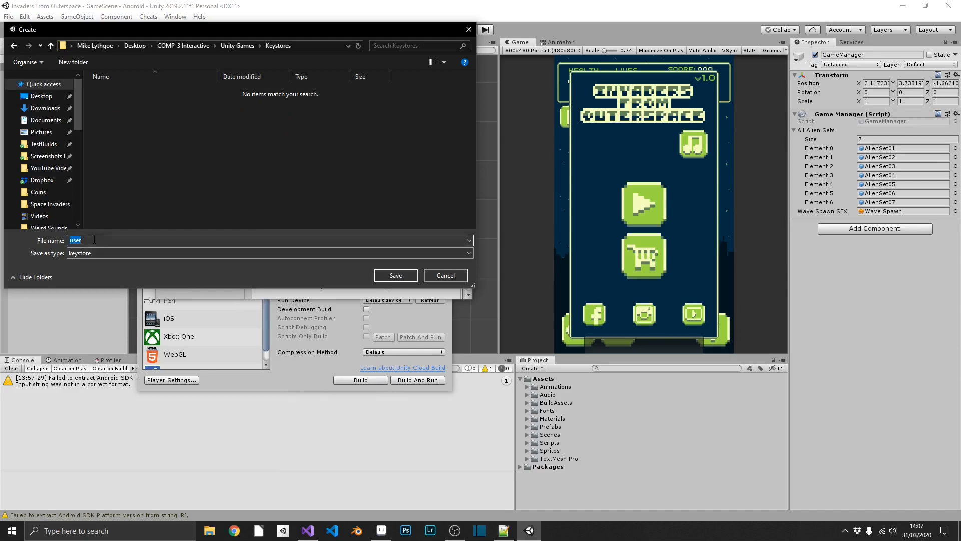
type("keystore")
key("Return")
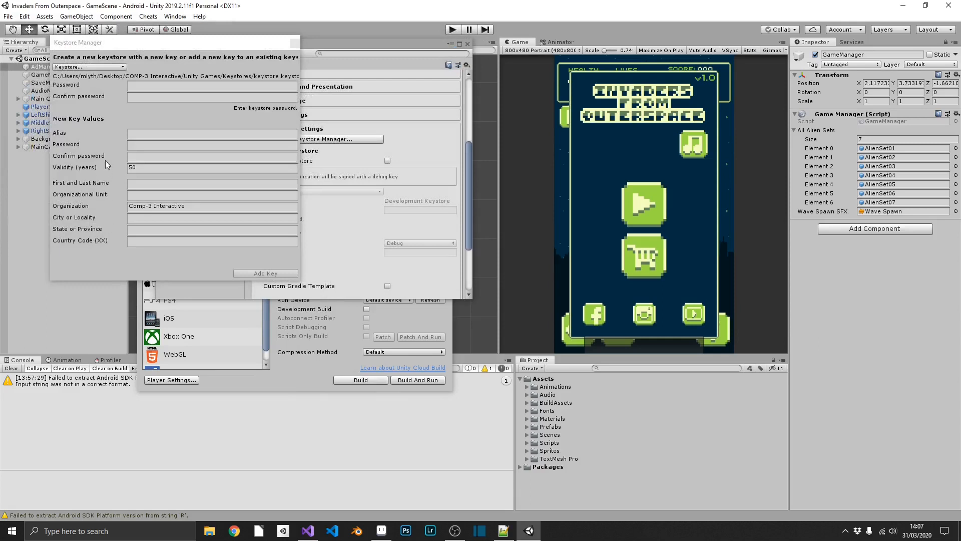
Step: Enter and confirm the keystore password
left_click(146, 89)
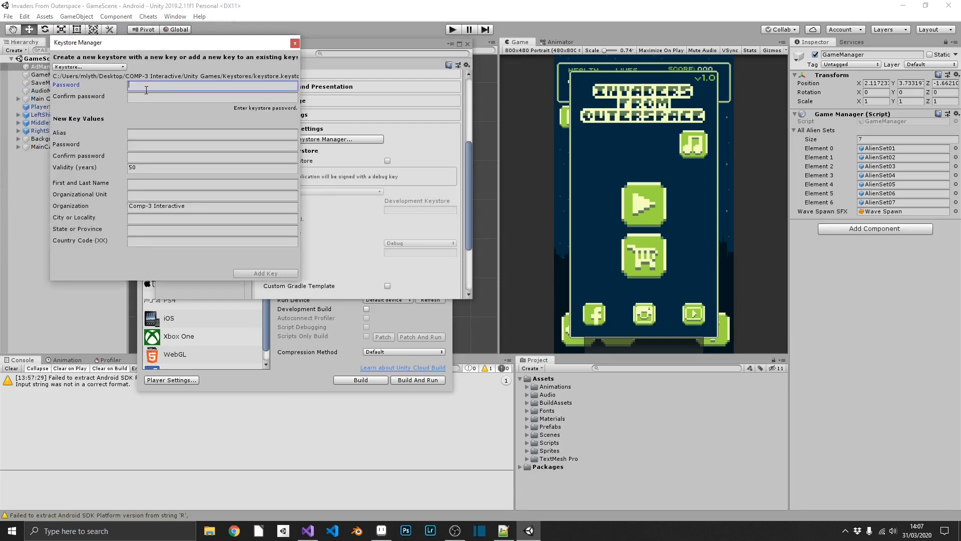
type("************")
key("Tab")
type("*******")
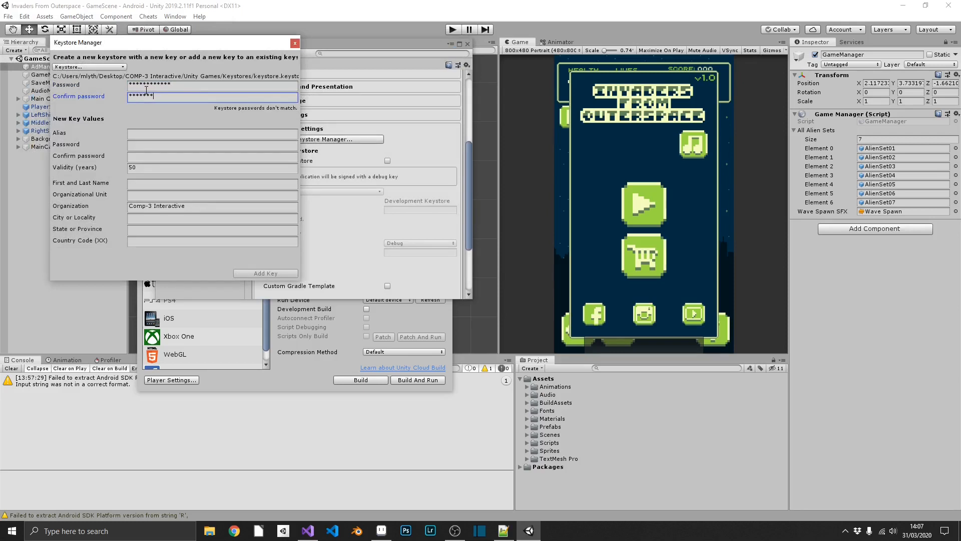
type("*****")
Step: Set the key alias to 'Invaders', enter and confirm its password, and fill in the owner's name
left_click(141, 130)
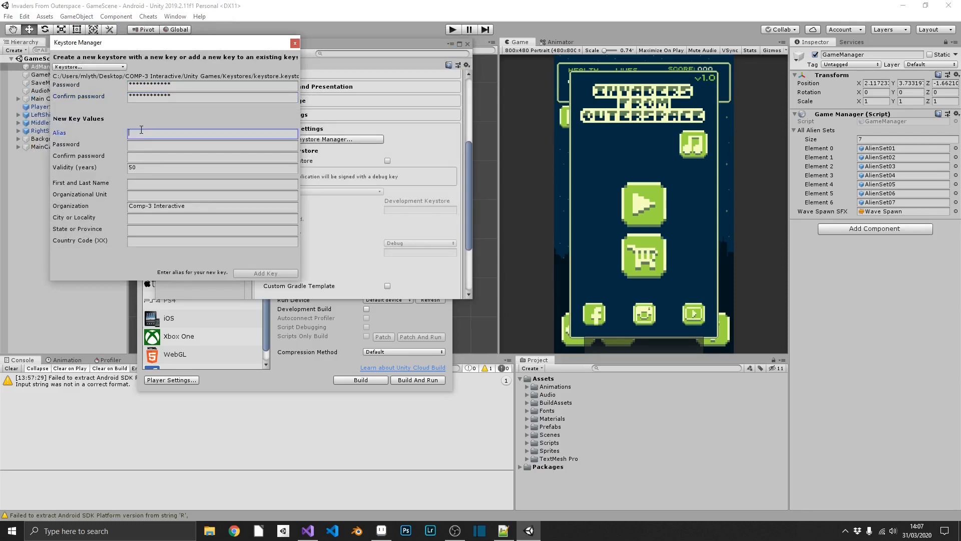
type("Invaders")
key("Tab")
type("***")
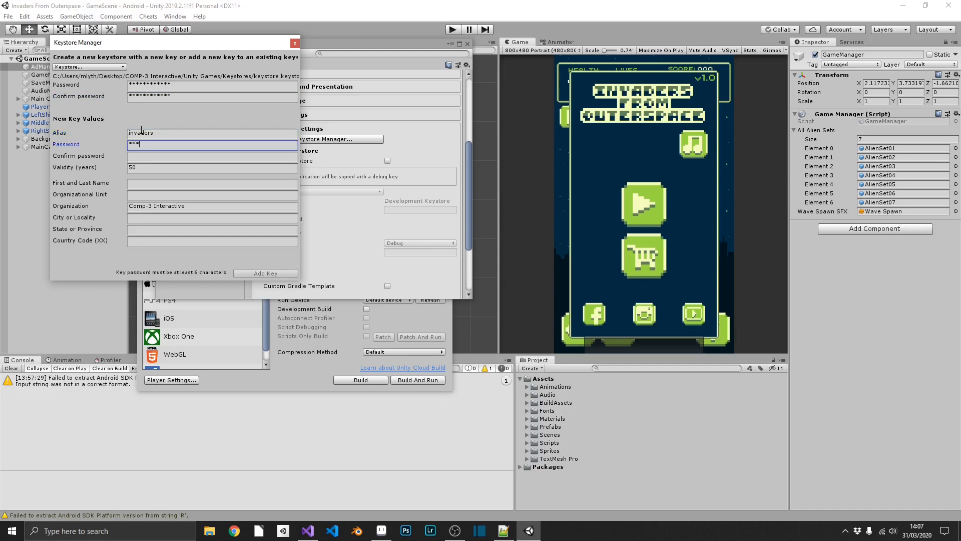
type("*********")
key("Tab")
type("***")
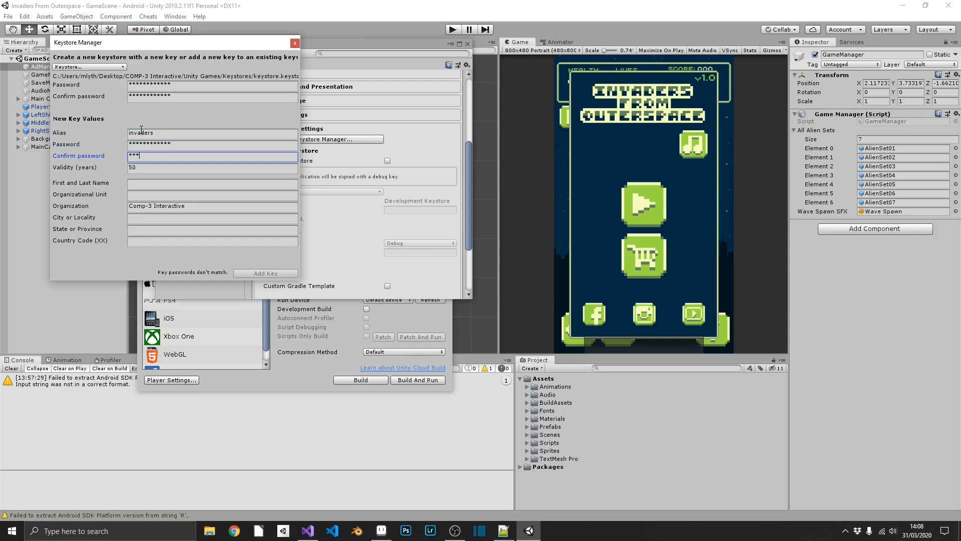
type("*********")
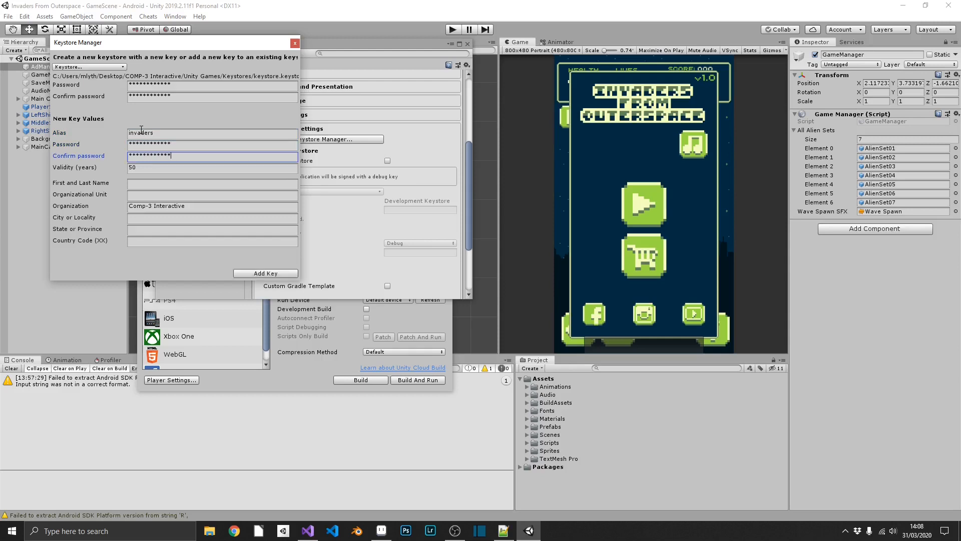
key("Tab")
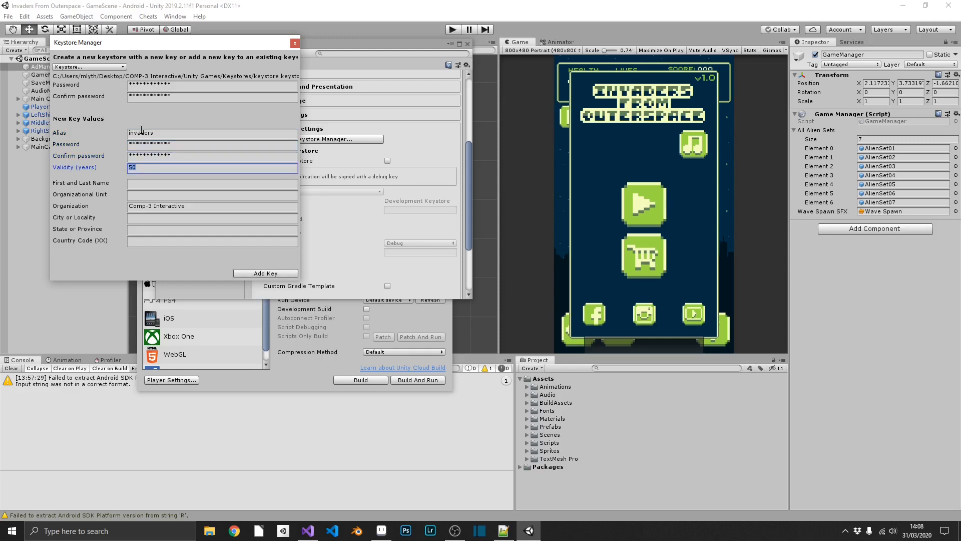
key("Tab")
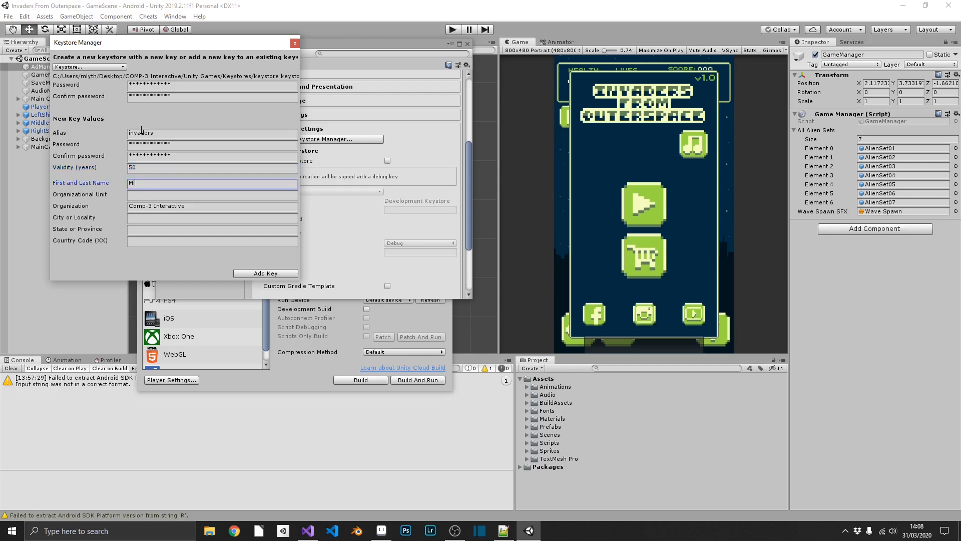
key("Tab")
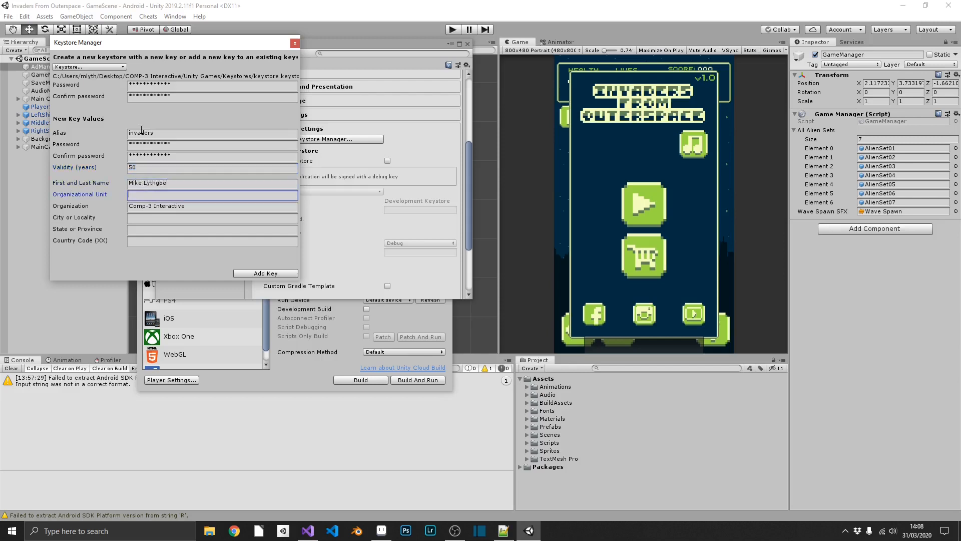
key("Tab")
key("Tab")
key("Tab")
key("Tab")
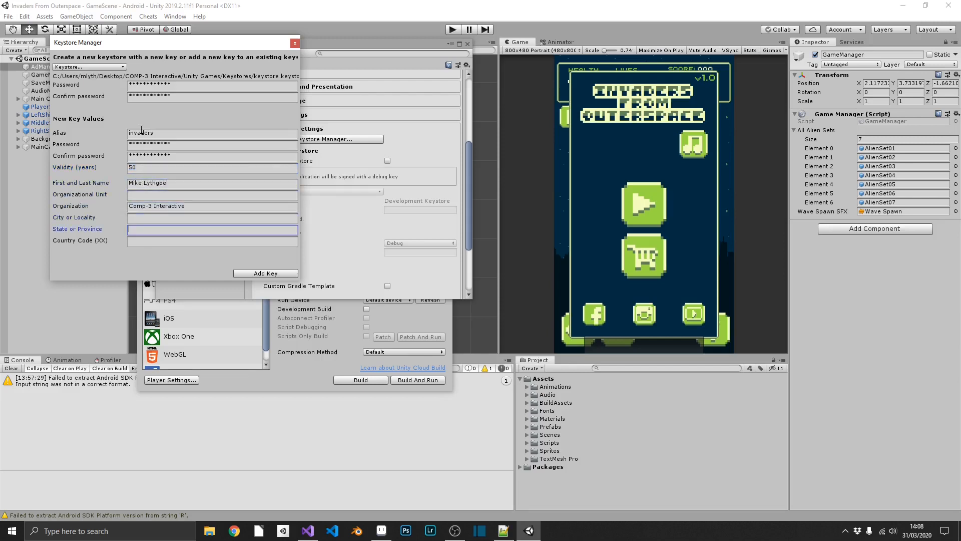
Step: Add the key, make it the project's keystore key, and close Project Settings
left_click(280, 275)
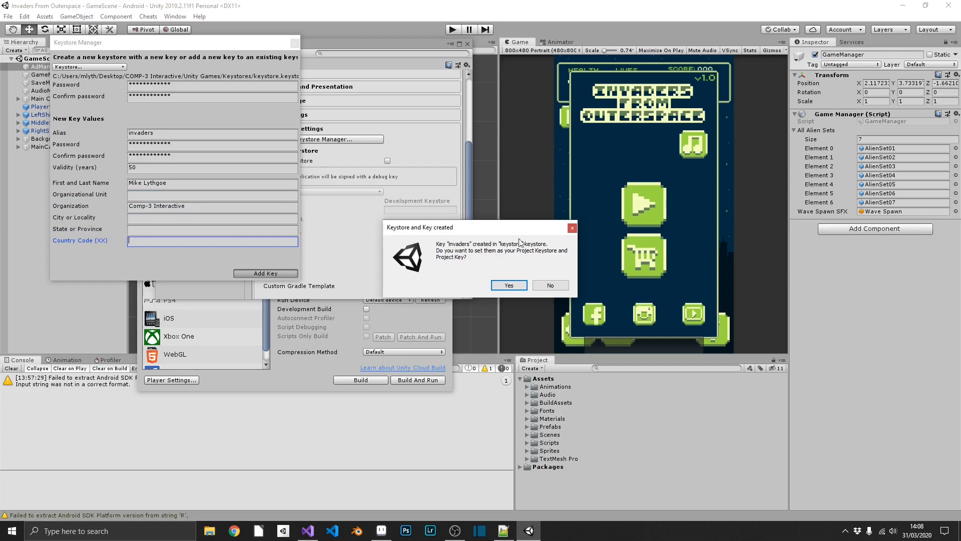
left_click(513, 286)
scroll(344, 215, "down", 1)
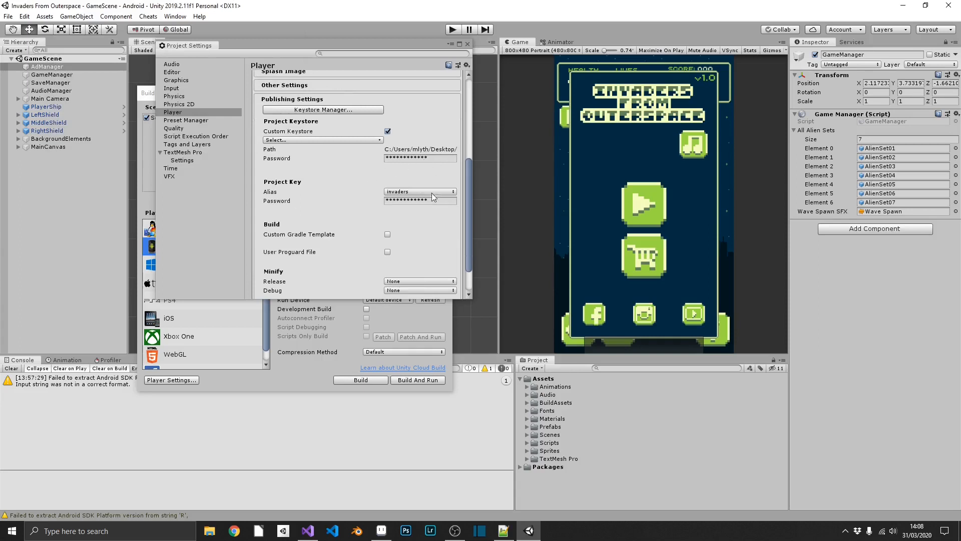
scroll(415, 210, "down", 1)
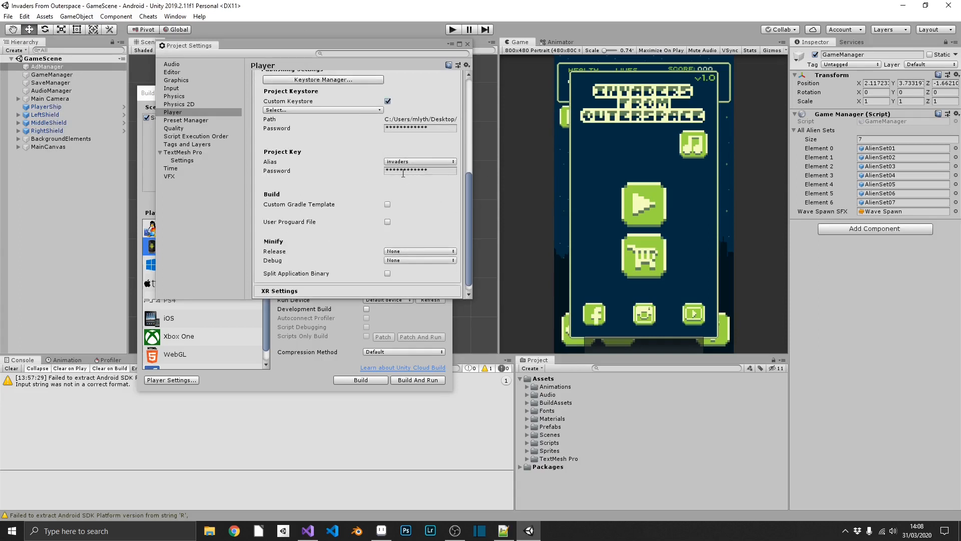
left_click(468, 44)
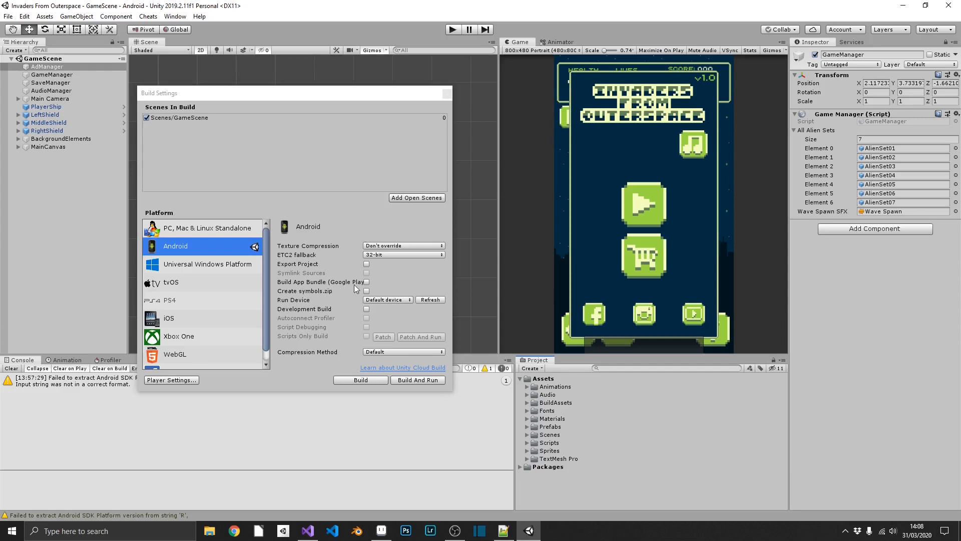
Step: Enable Build App Bundle (Google Play) and start the Android build
left_click(366, 282)
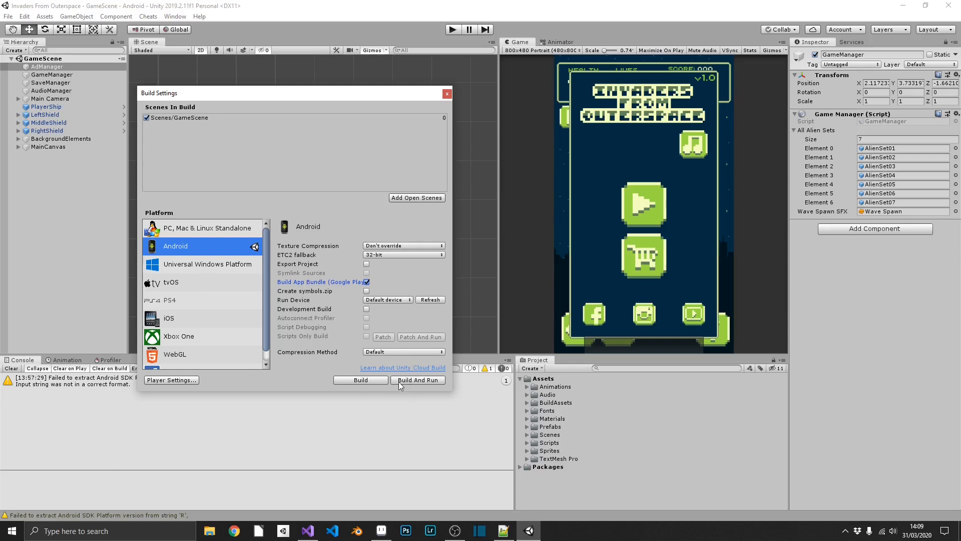
left_click(383, 382)
Step: Save the app bundle as InvadersFromOuterspace in the Invaders From Outerspace project folder
type("In")
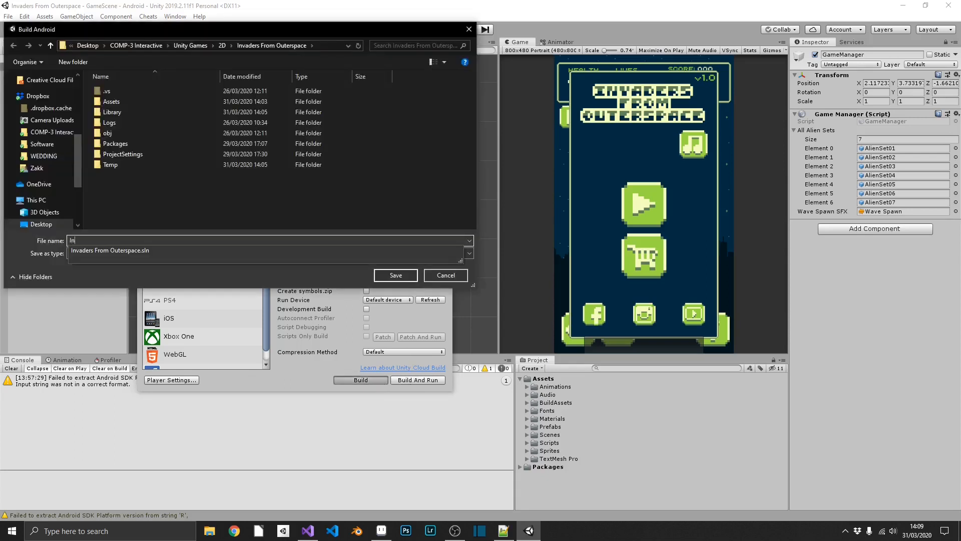
type("vadersFromOuterspace")
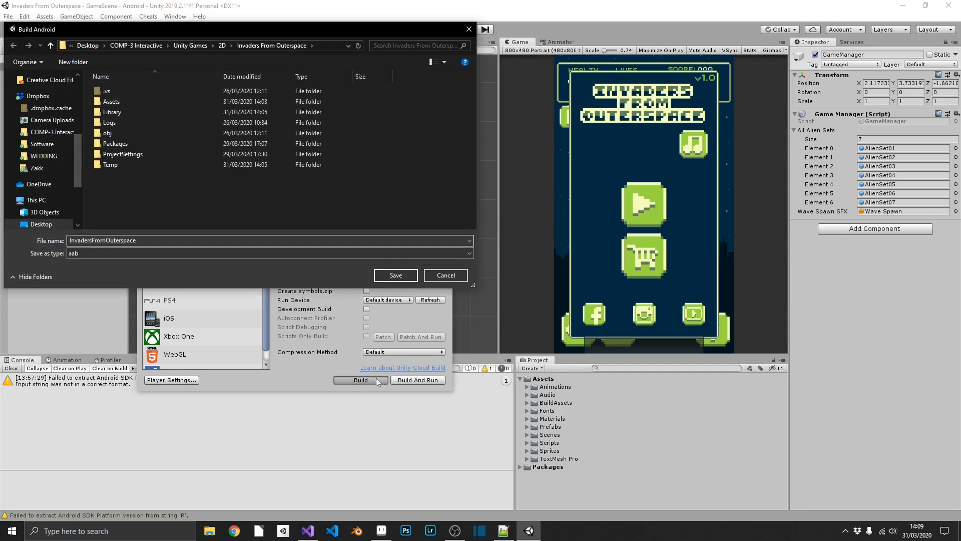
left_click(395, 276)
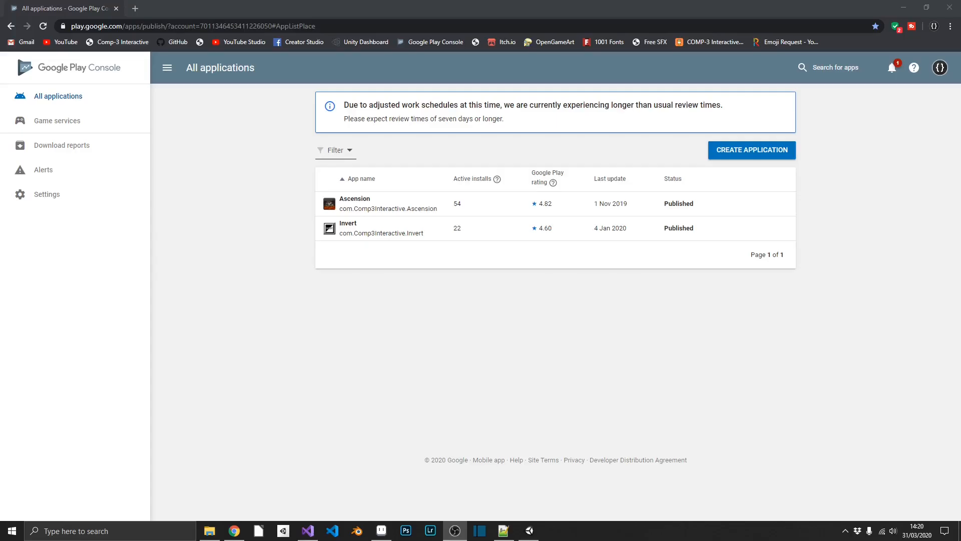
Step: Create a Play Console app titled 'Invaders from Outerspace' with English (United Kingdom) as default language
left_click(746, 149)
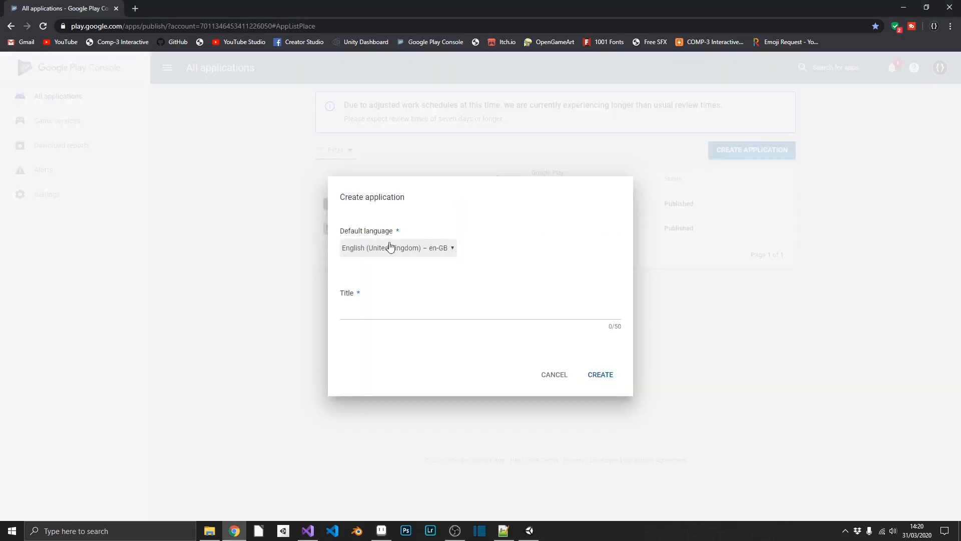
left_click(375, 320)
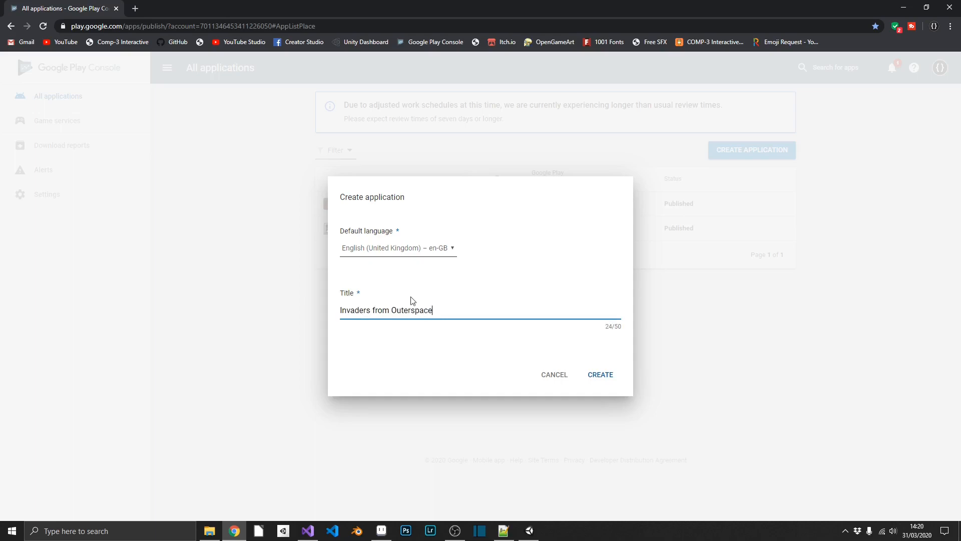
left_click(600, 374)
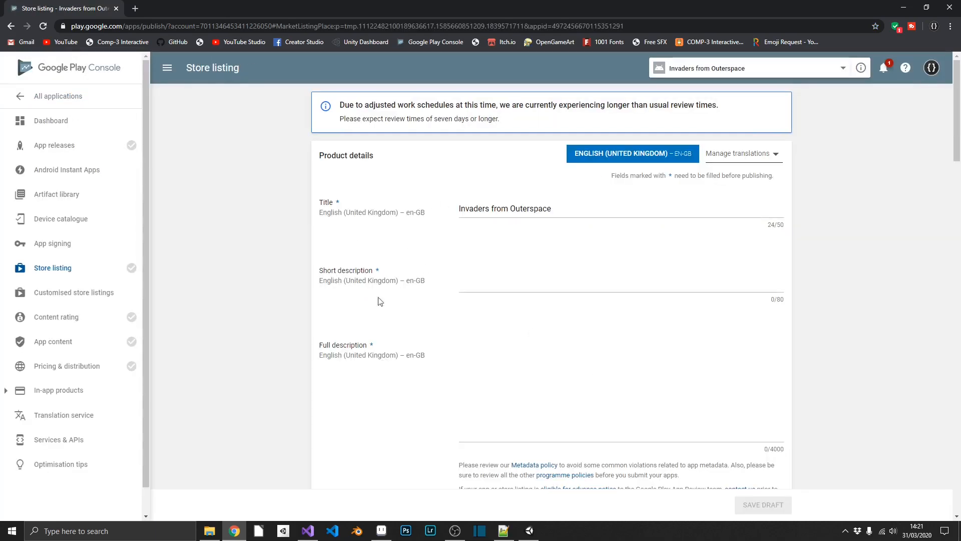
Step: Set the short description to 'A re-imagining of the classic arcade game Space Invaders'
scroll(383, 293, "down", 5)
scroll(386, 285, "up", 4)
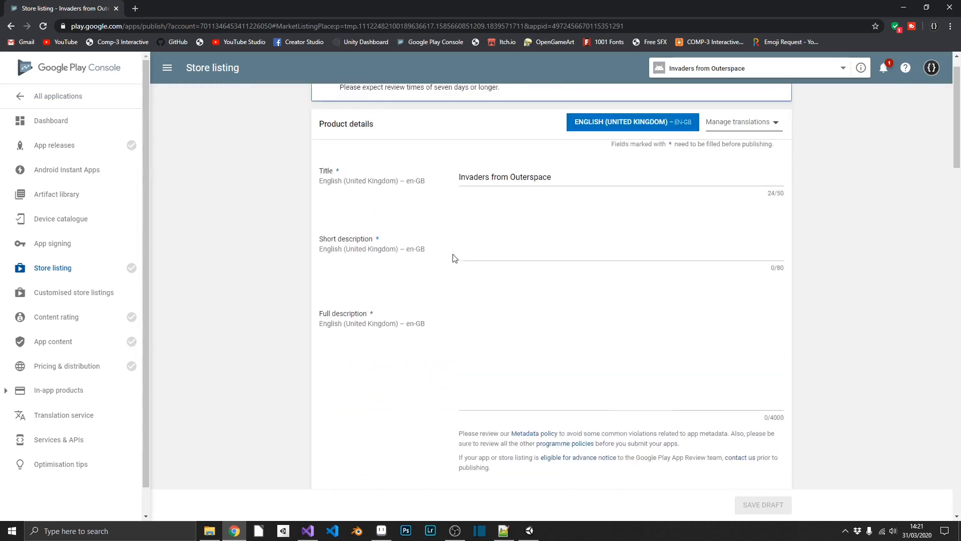
left_click(519, 272)
type("A re-imagining of the classic arcade game Space Invaders")
Step: Write the full description with gameplay text, Facebook, Instagram and YouTube links, and 'HAPPY GAMING!'
left_click(561, 385)
type("This game is the product of a YouTube t")
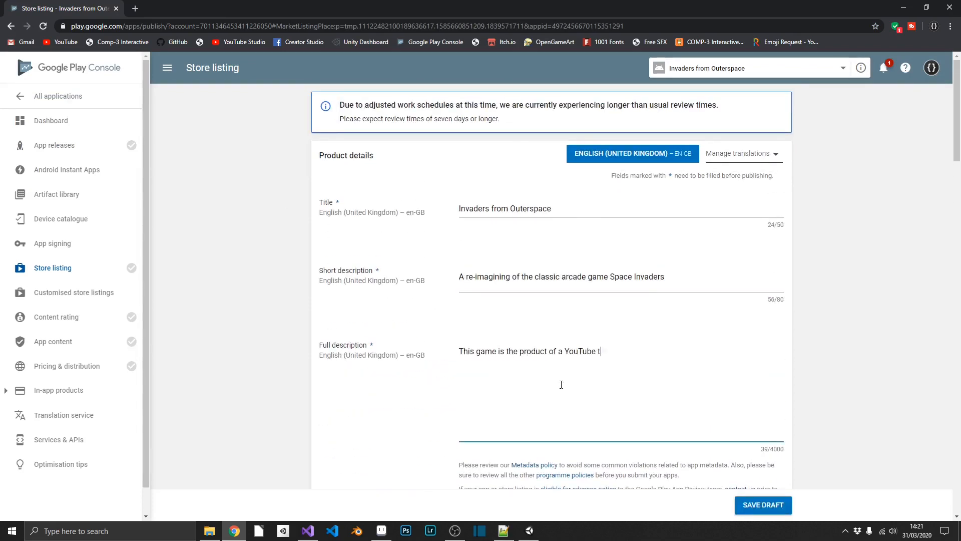
type("utorial intended to teach people the basics of the Unity3D engine. It can be found by finding us on YouTube at Comp3Interactive!")
key("Return")
key("Return")
type("The game its self is very simple, use your on screen controls to move lef")
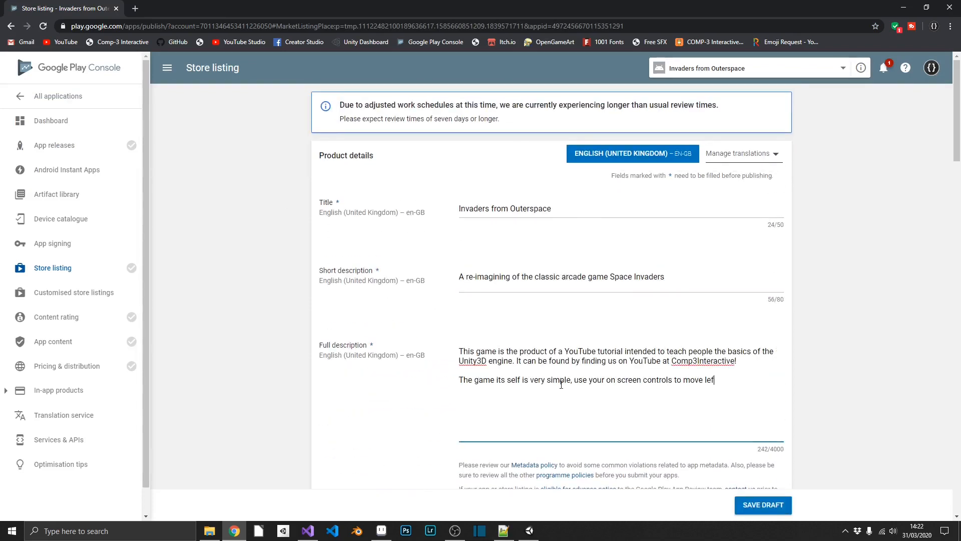
type("t and right and shoot the invading aliens and SAVE YOUR PLANET!!!")
key("Return")
key("Return")
type("Find more here:")
key("Return")
type("https://www.facebook.com/comp3.interactive")
key("Return")
type("https://www.instagram.com/comp3.interactive https://www")
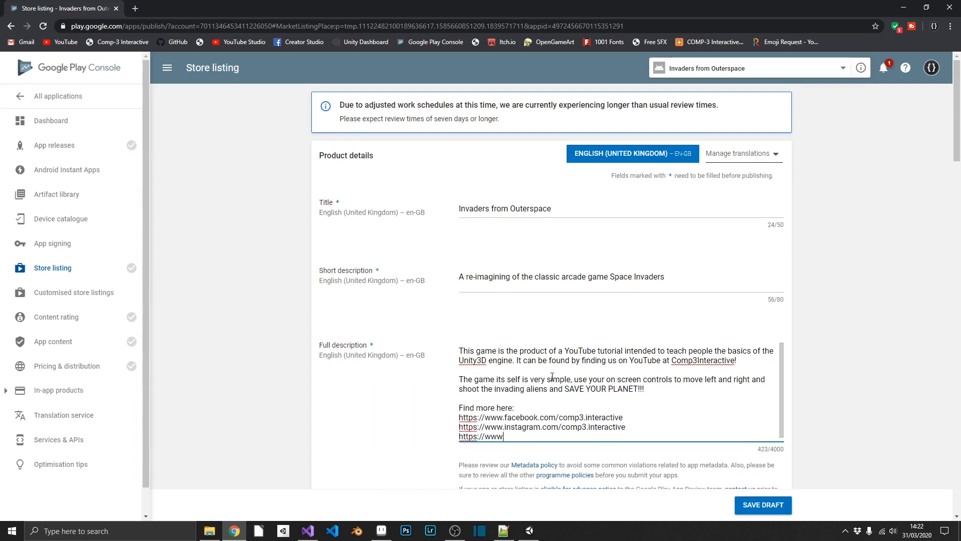
type(".youtube.com/comp3interactive")
key("Return")
key("Return")
type("HAPPY GAMING!")
Step: Review the graphic asset size requirements, including the promo graphic and 1280 x 720 TV banner
scroll(555, 369, "down", 8)
scroll(539, 399, "down", 3)
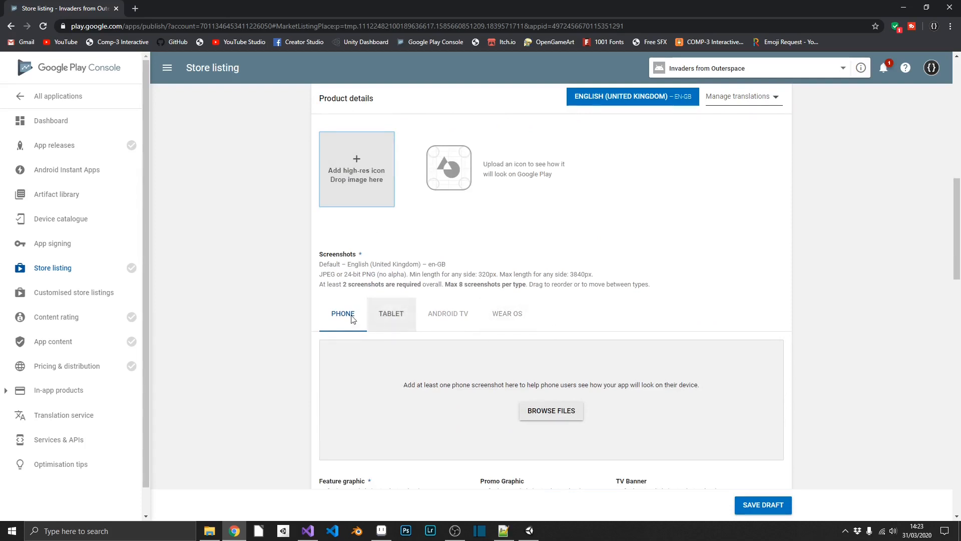
scroll(351, 319, "down", 3)
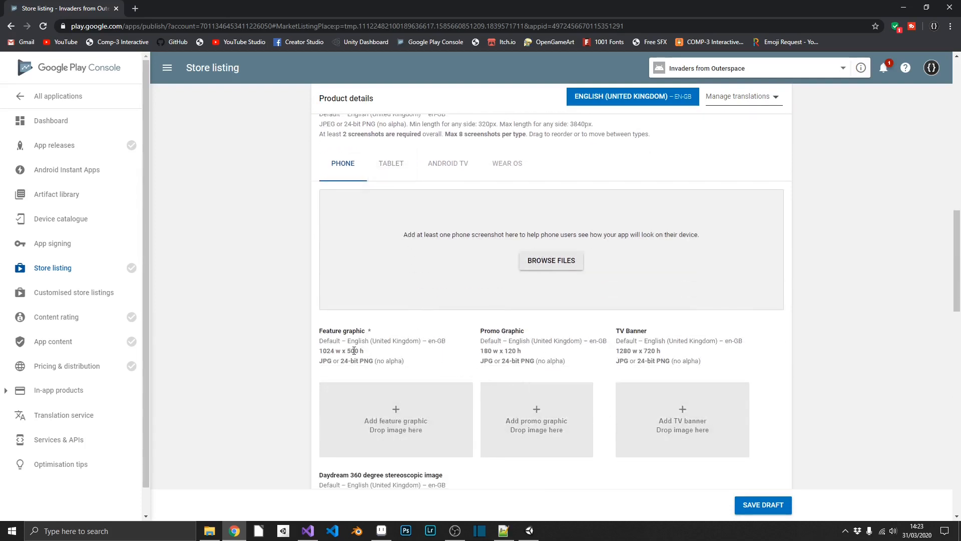
scroll(416, 357, "up", 1)
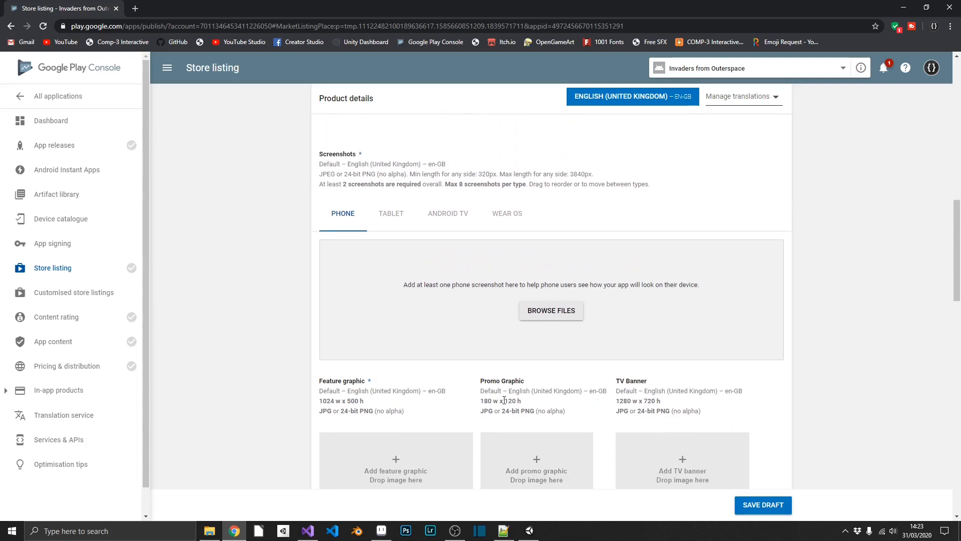
left_click_drag(484, 401, 532, 402)
left_click_drag(616, 401, 693, 401)
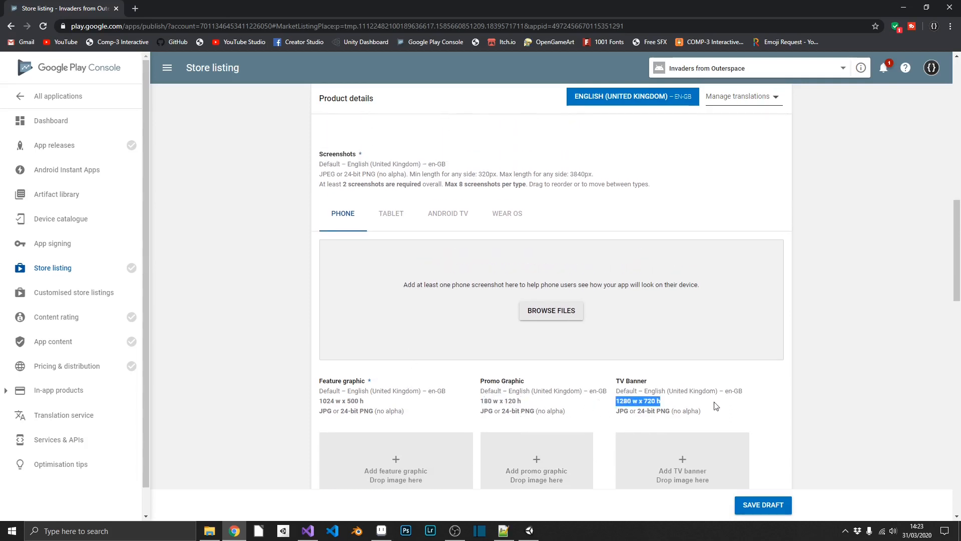
scroll(594, 401, "down", 2)
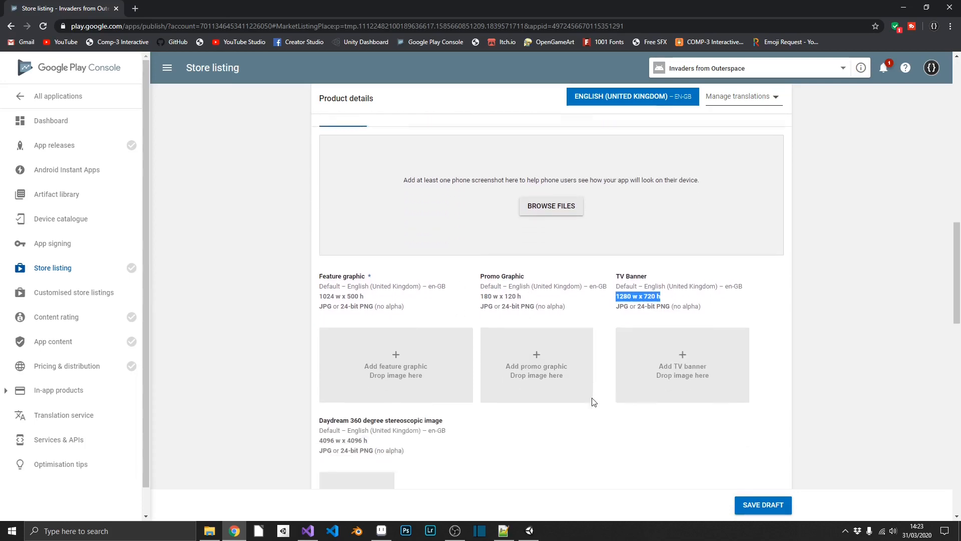
scroll(510, 414, "up", 6)
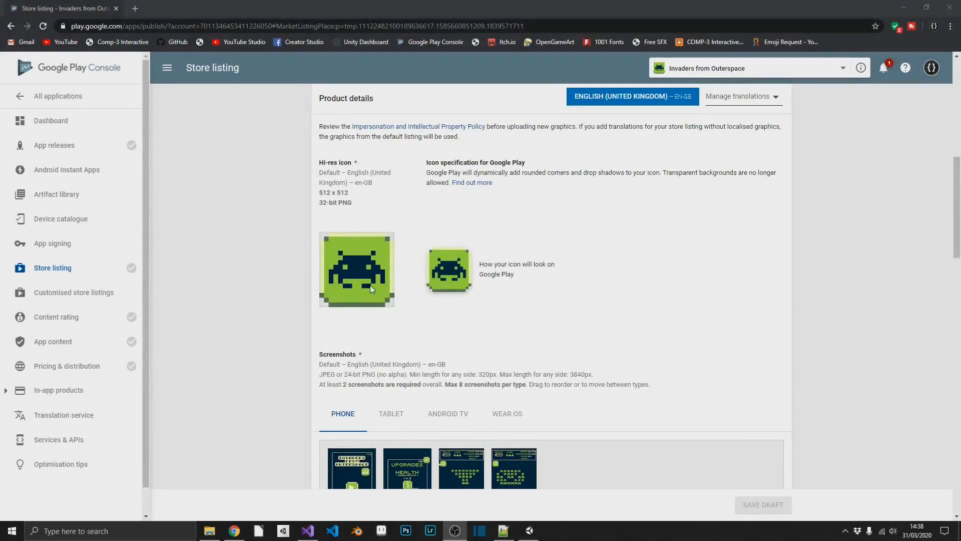
Step: Under Categorisation, set the application type to Games and the category to Arcade
scroll(370, 284, "down", 8)
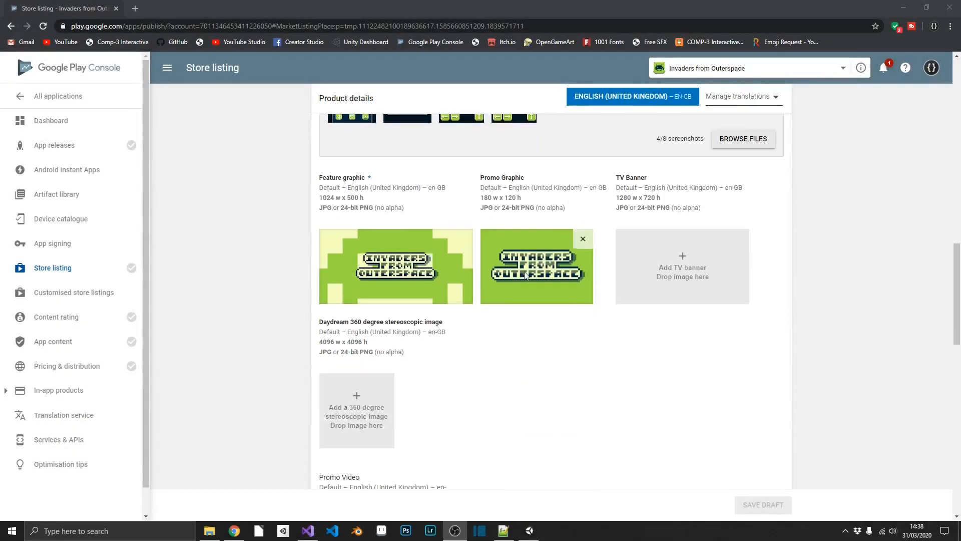
scroll(525, 272, "down", 4)
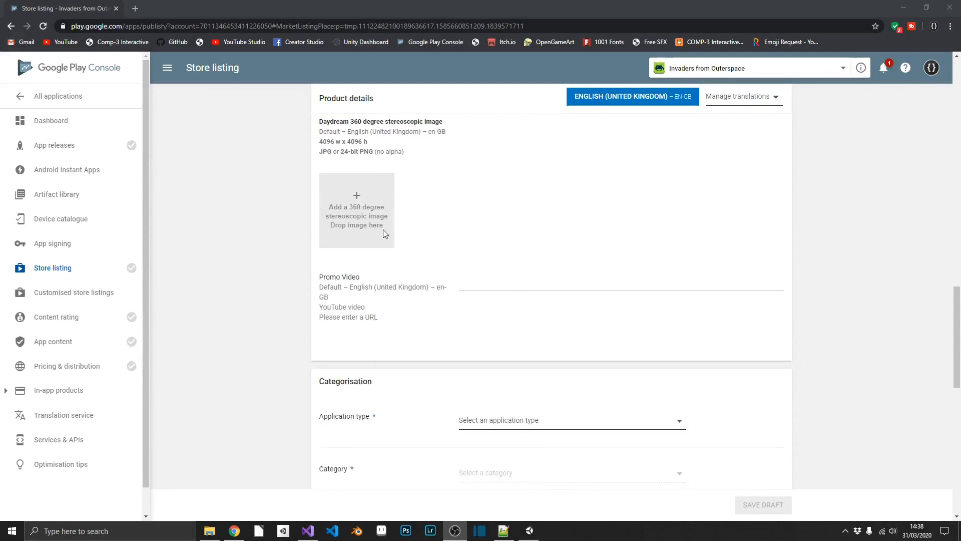
scroll(460, 336, "down", 3)
left_click(532, 280)
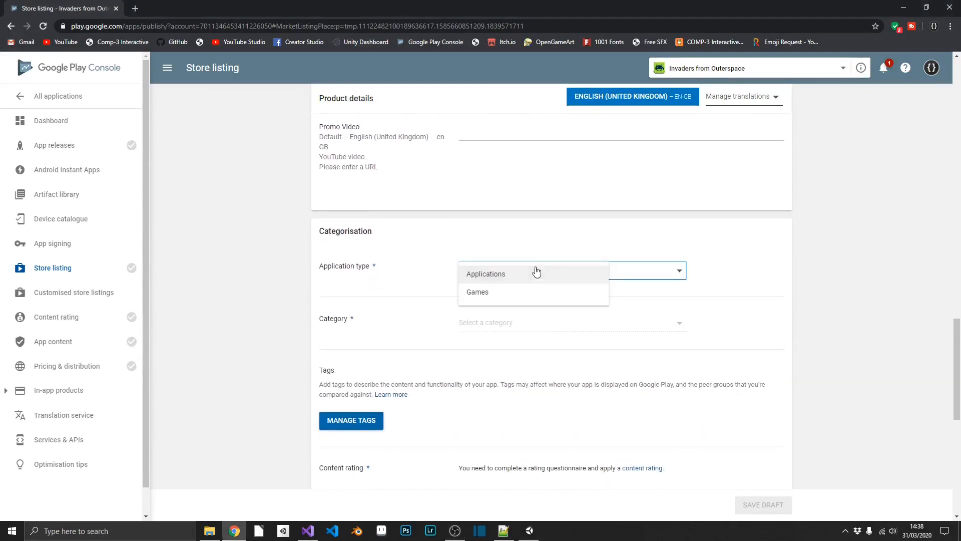
left_click(480, 291)
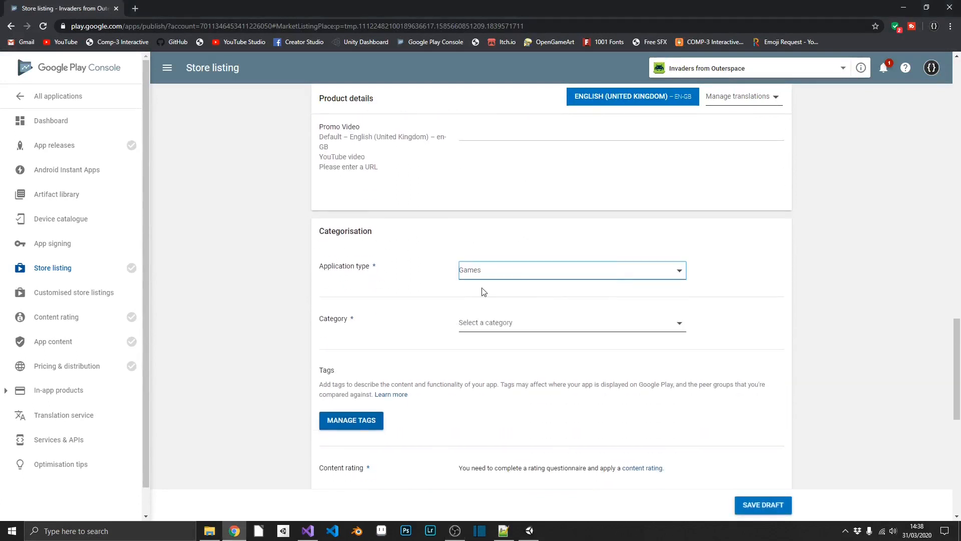
left_click(514, 325)
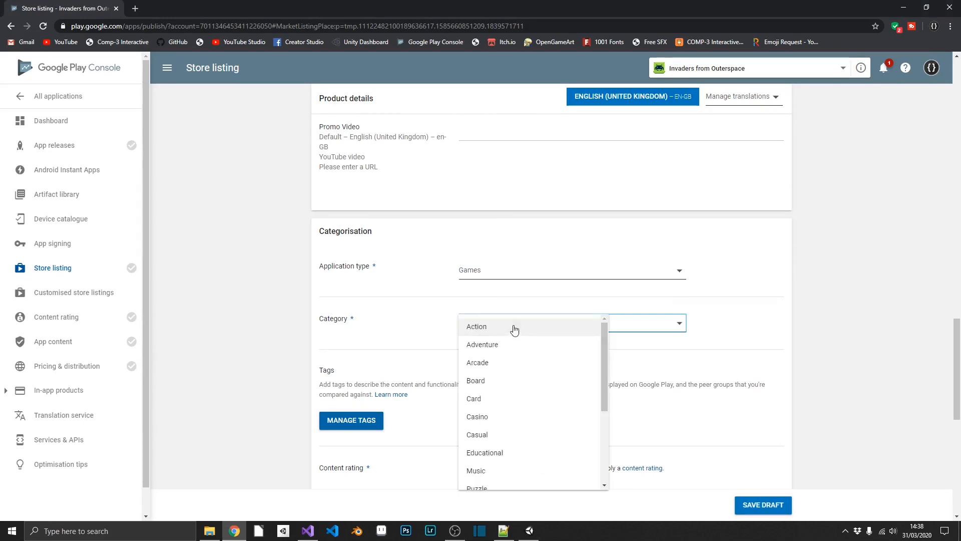
left_click(511, 362)
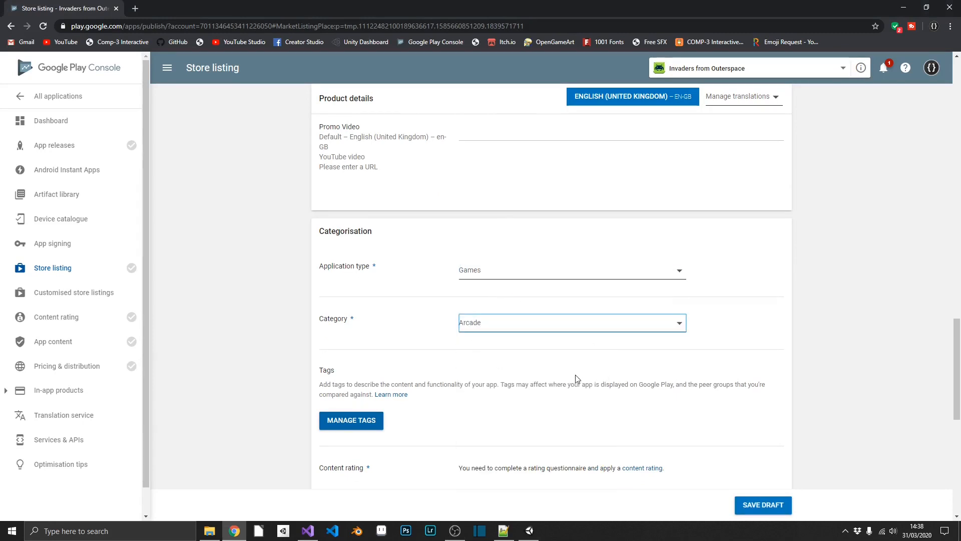
scroll(576, 378, "down", 1)
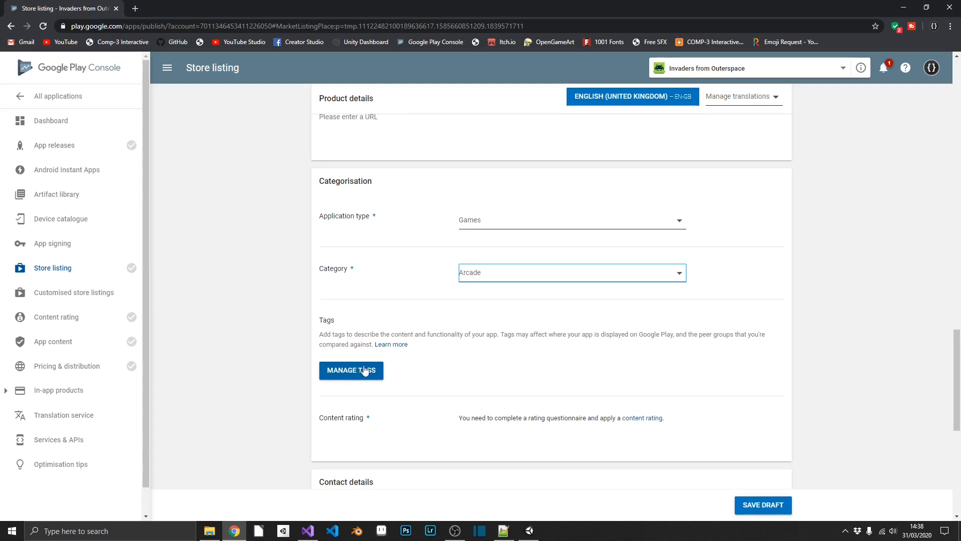
Step: Save the listing draft, then tag the app Action-adventure, Arcade, Casual, Endless runner and Shooter
left_click(766, 504)
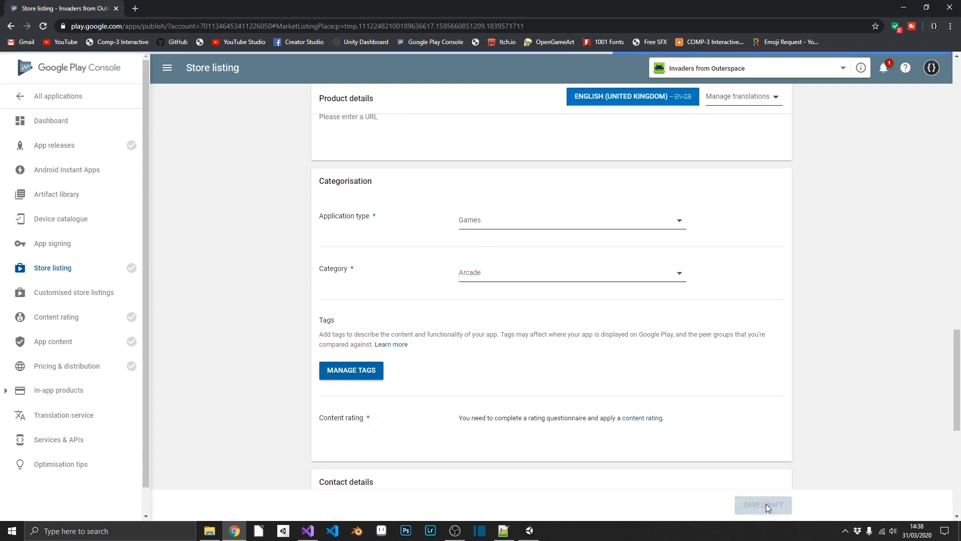
left_click(357, 370)
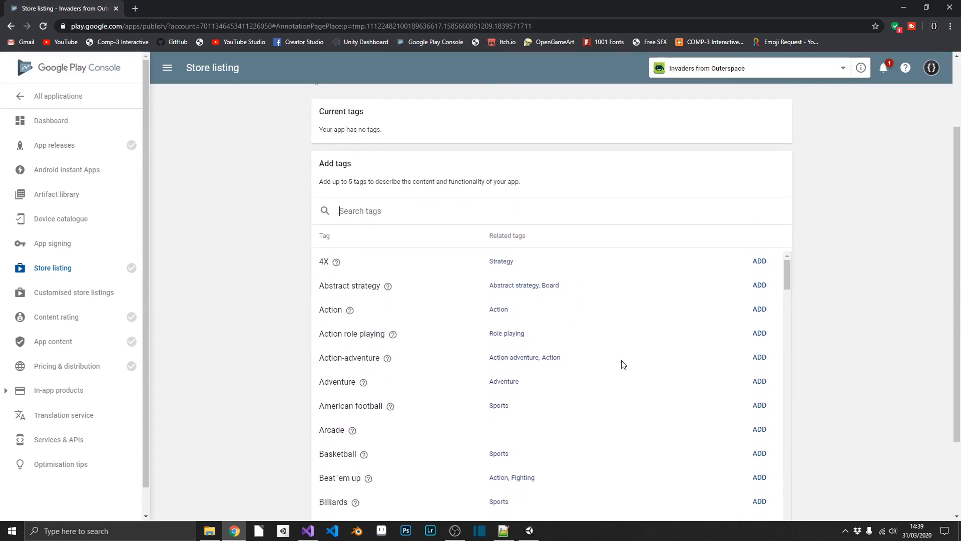
mouse_move(391, 407)
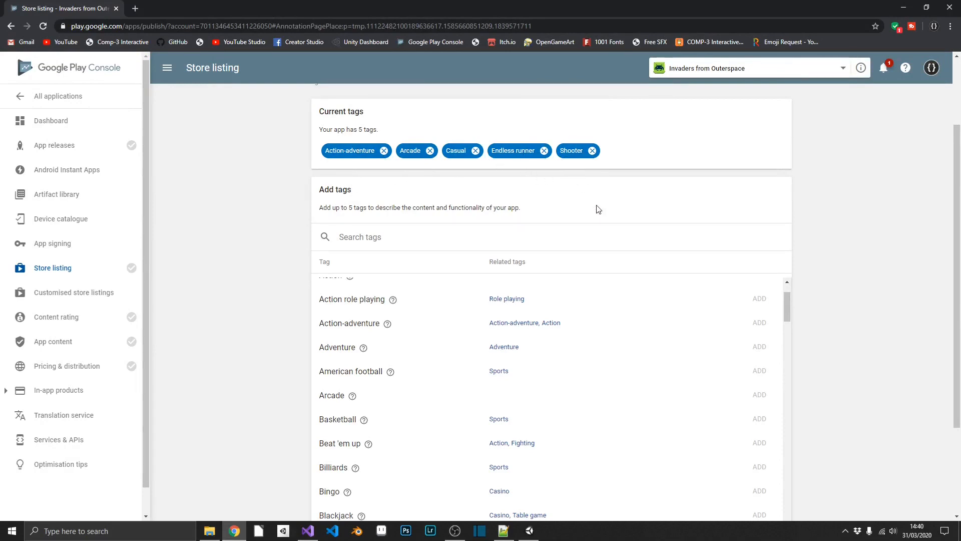
scroll(764, 279, "down", 3)
scroll(764, 279, "down", 3)
scroll(801, 369, "up", 5)
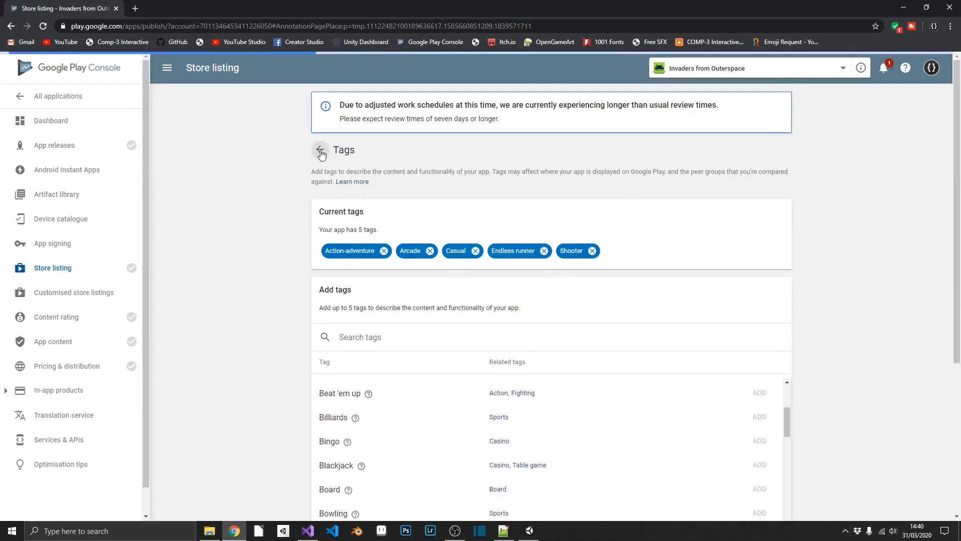
scroll(510, 228, "down", 20)
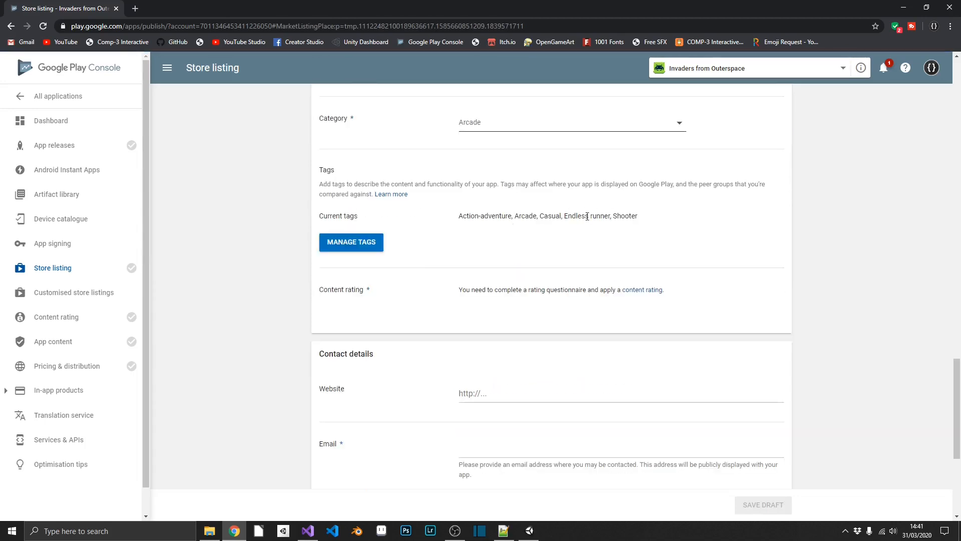
Step: Enter comp3interactive.github.io as the listing's website
left_click(492, 394)
type("comp3inter")
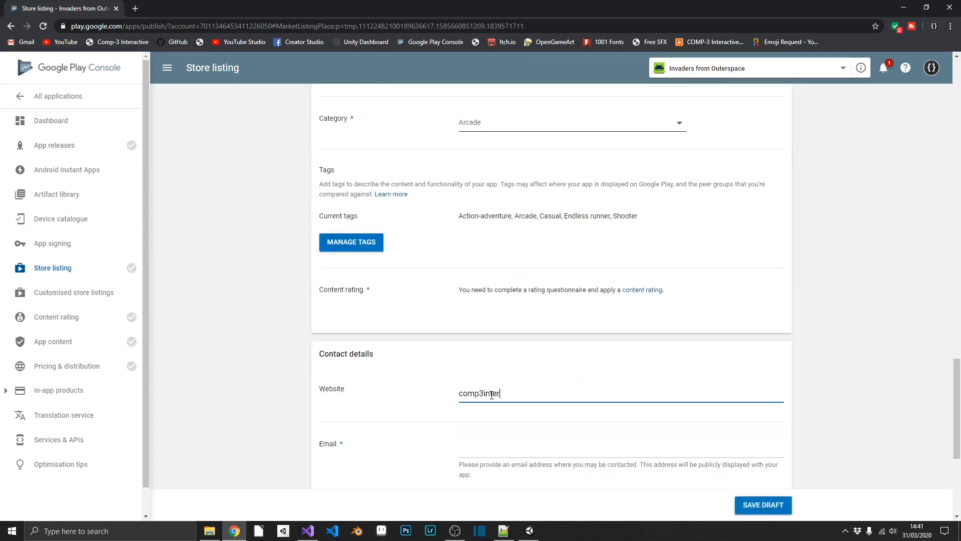
type("active.github.kioiuo")
scroll(492, 394, "down", 1)
Step: Add the contact e-mail, declare no privacy policy URL for now, and save the draft
left_click(489, 398)
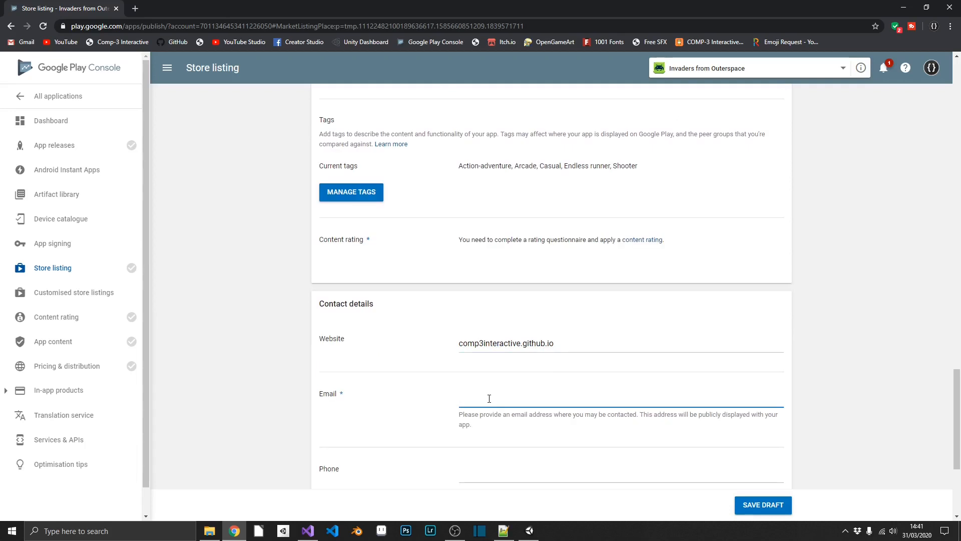
scroll(479, 338, "down", 4)
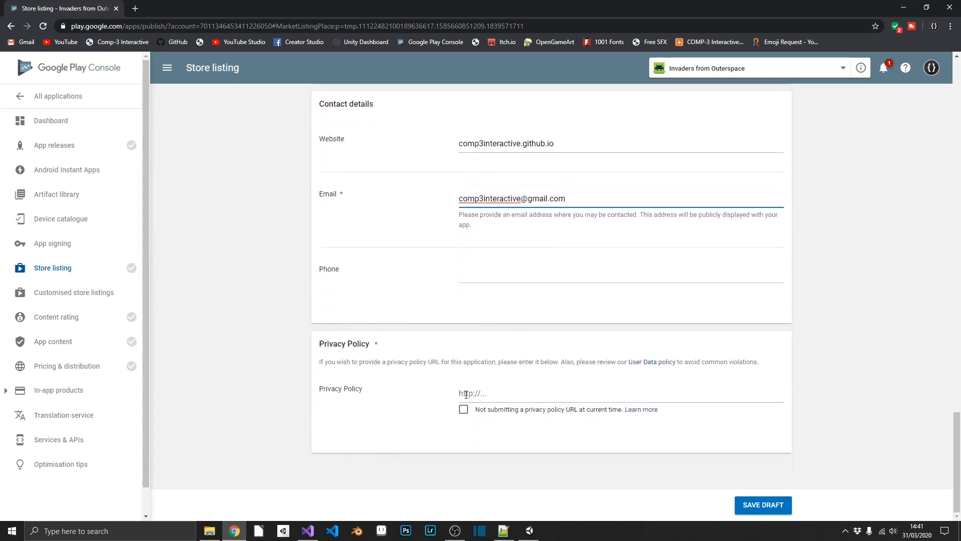
left_click(463, 410)
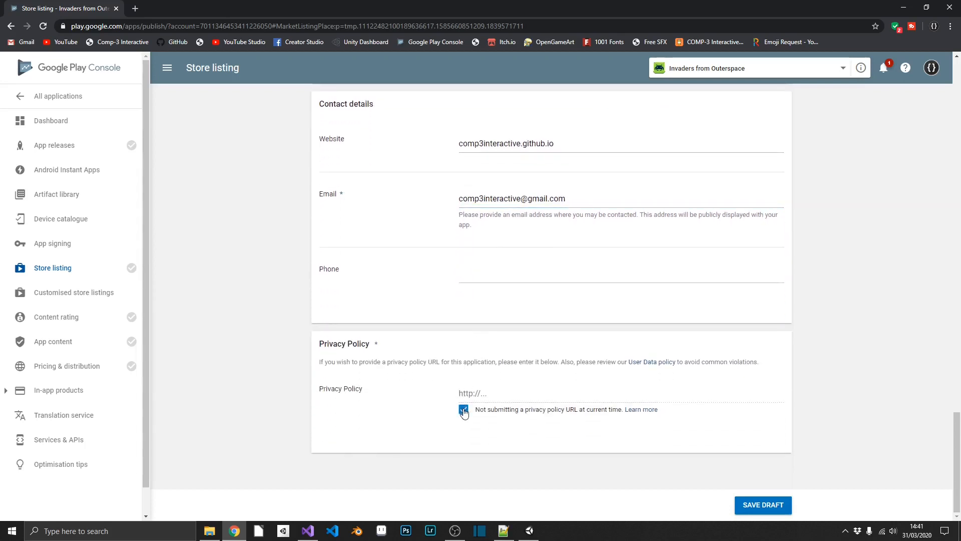
left_click(762, 503)
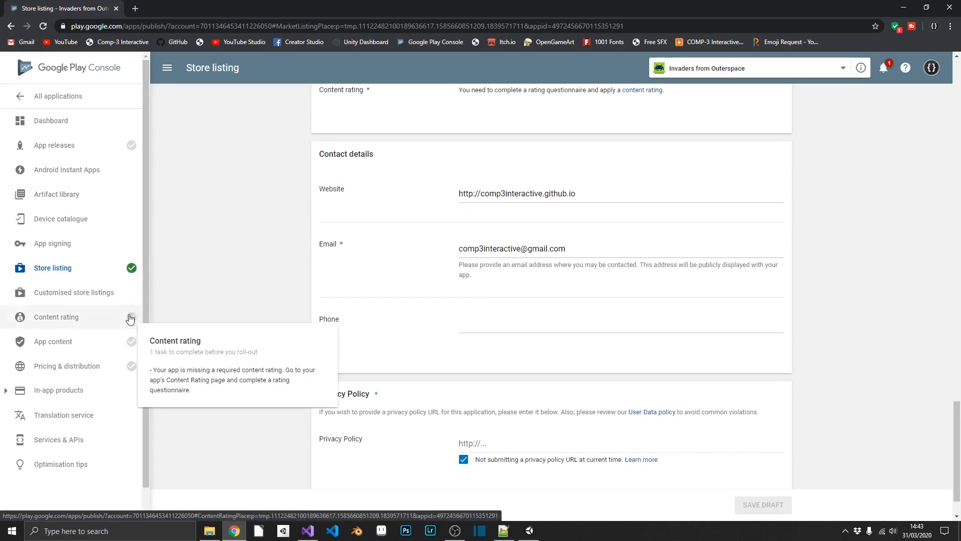
Step: Go to the app releases page and open the Production track
mouse_move(130, 347)
mouse_move(134, 371)
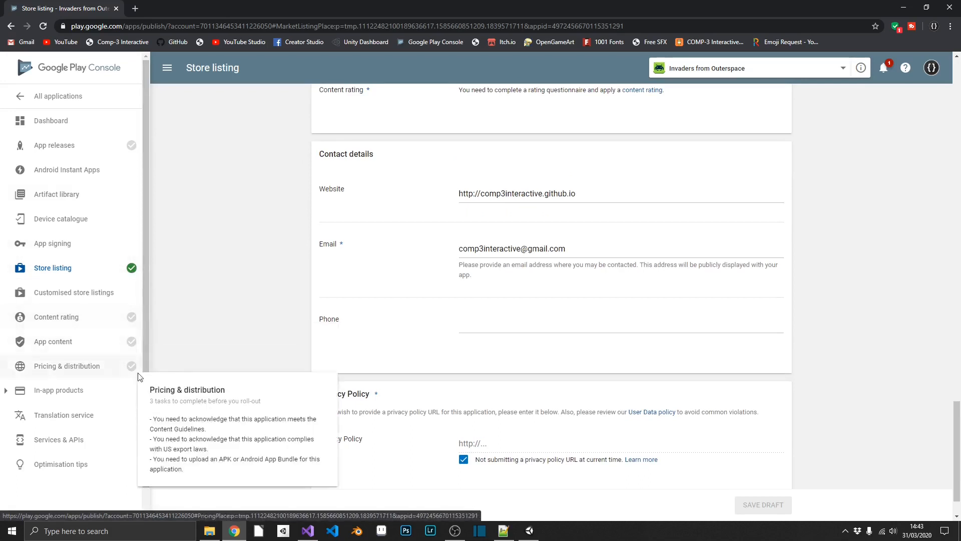
mouse_move(131, 156)
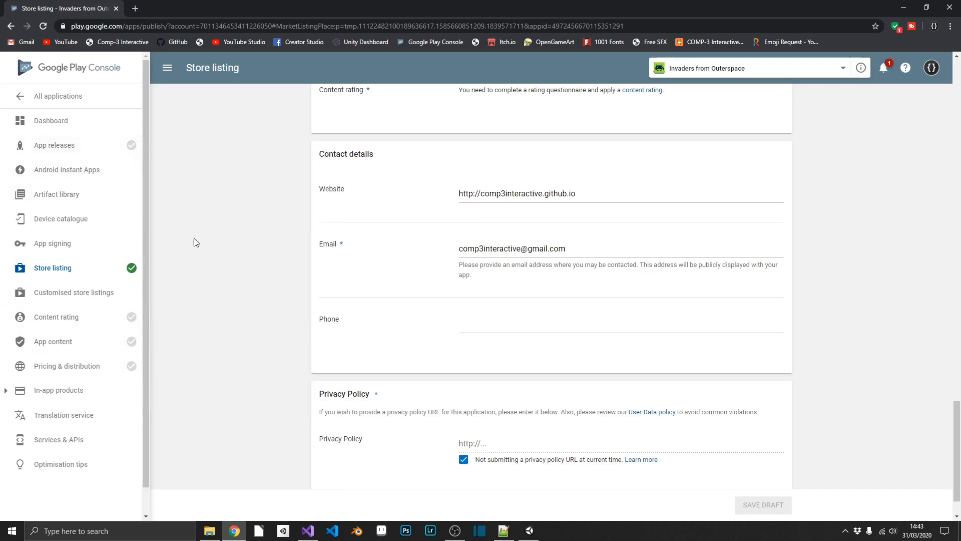
left_click(95, 150)
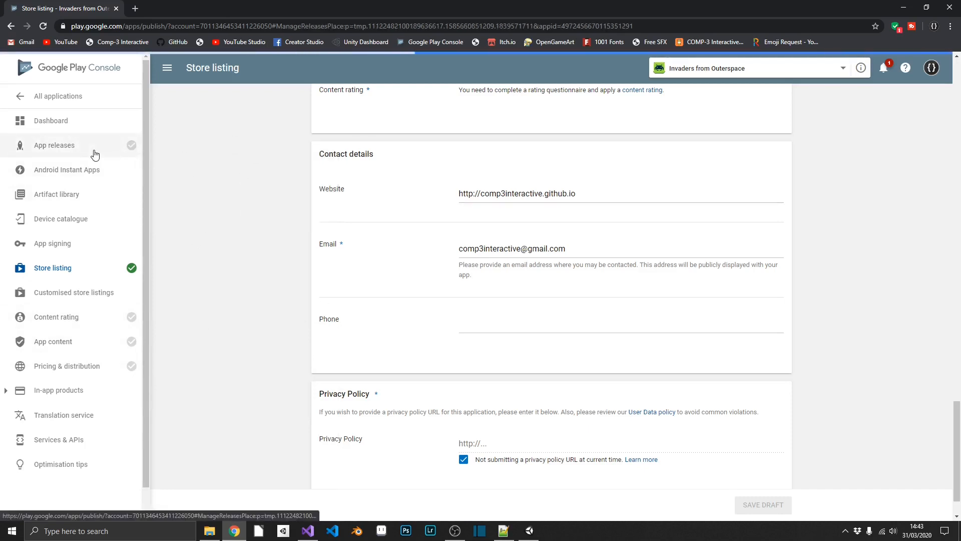
scroll(307, 295, "down", 2)
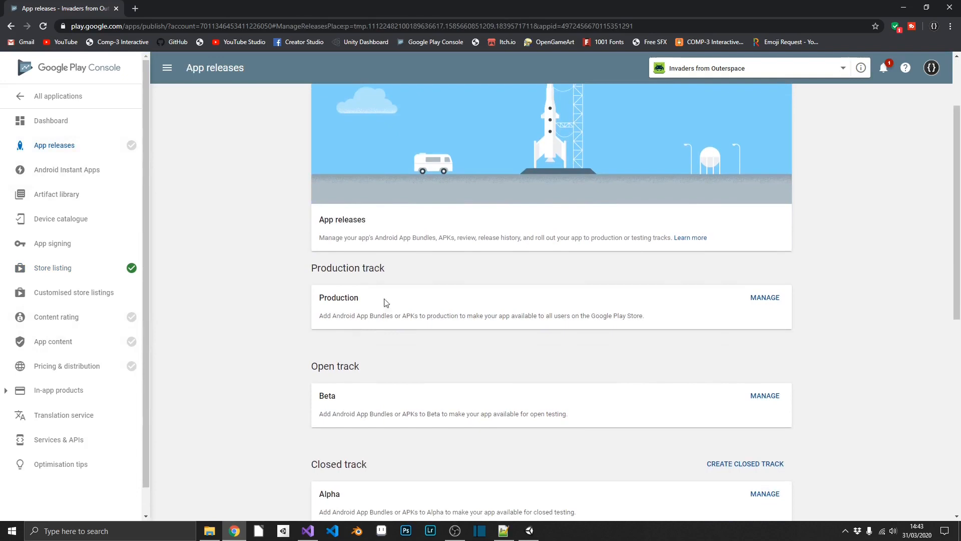
left_click(765, 298)
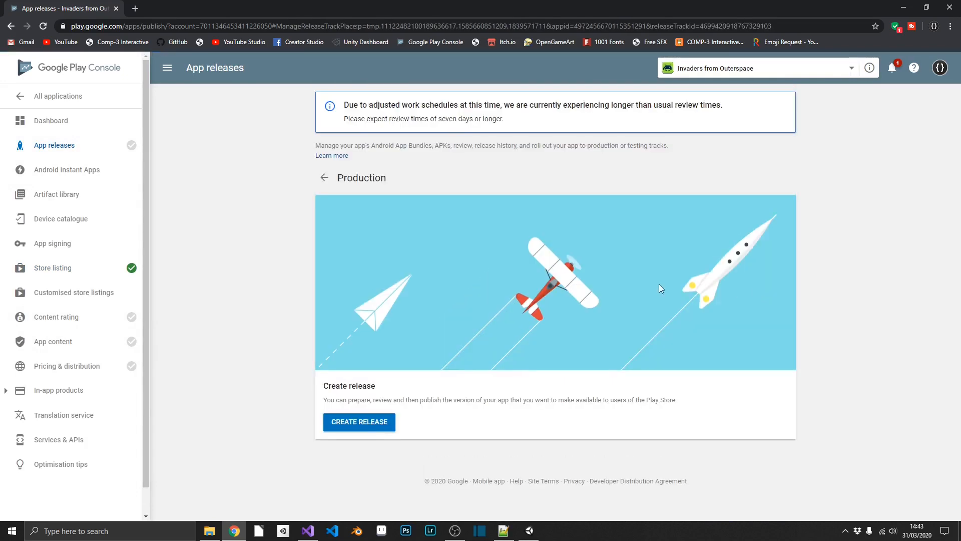
Step: Create a production release with Google-managed app signing, then bring up the InvadersFromOuterspace.aab folder
left_click(376, 421)
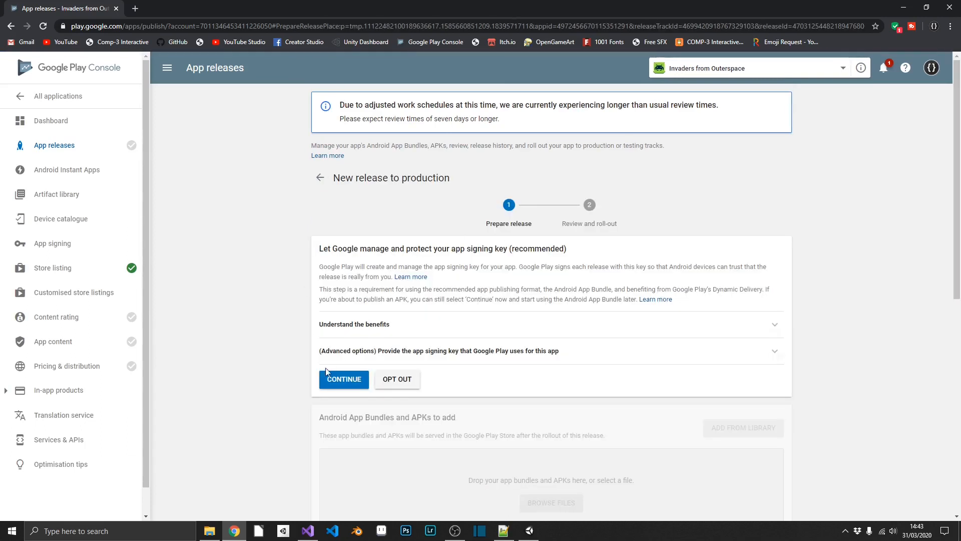
left_click(341, 379)
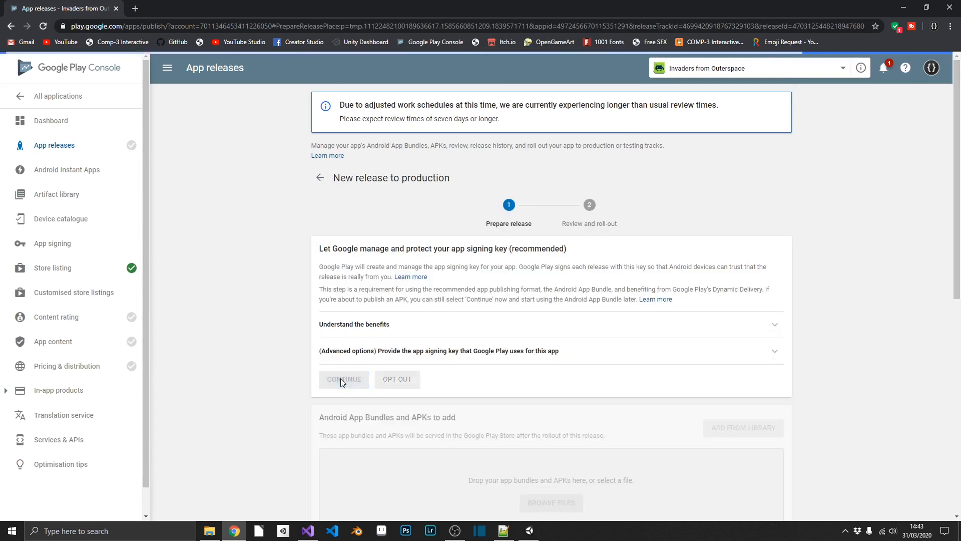
scroll(686, 279, "down", 4)
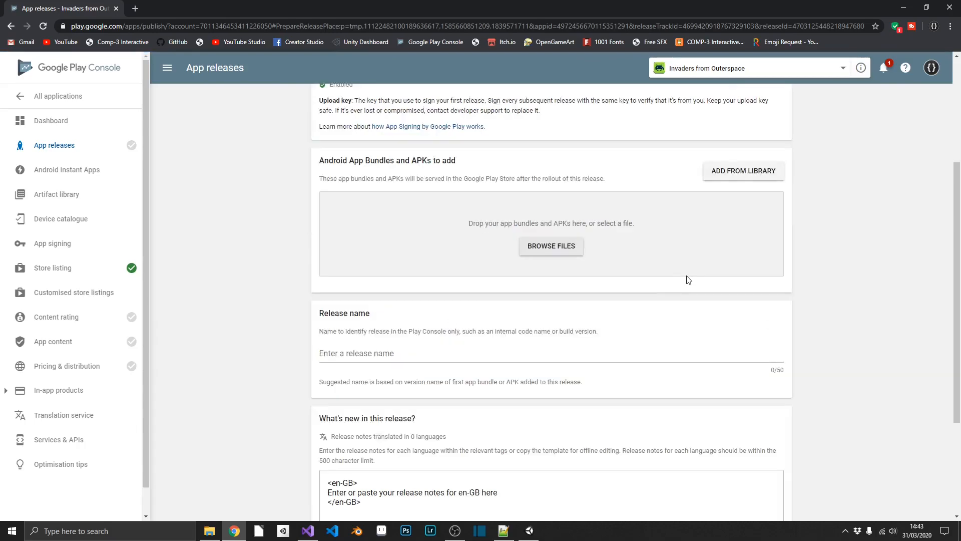
key("alt+Tab")
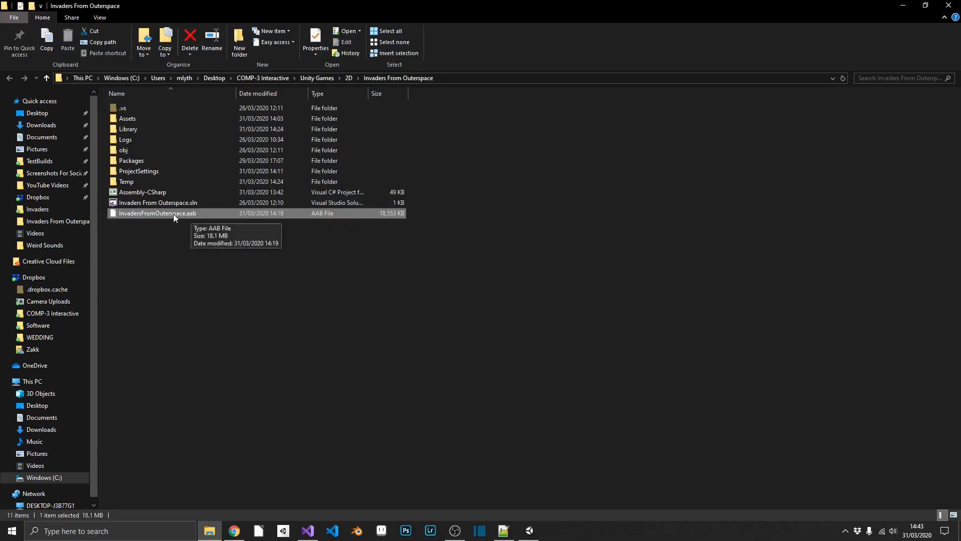
Step: Drag InvadersFromOuterspace.aab into the release's upload area and begin naming it IFO Version1
left_click_drag(173, 214, 497, 225)
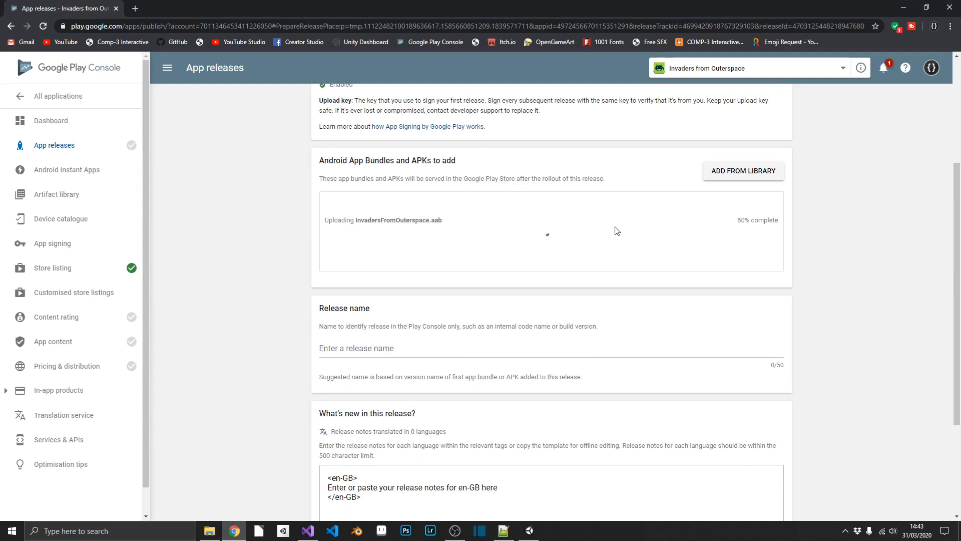
scroll(418, 336, "down", 1)
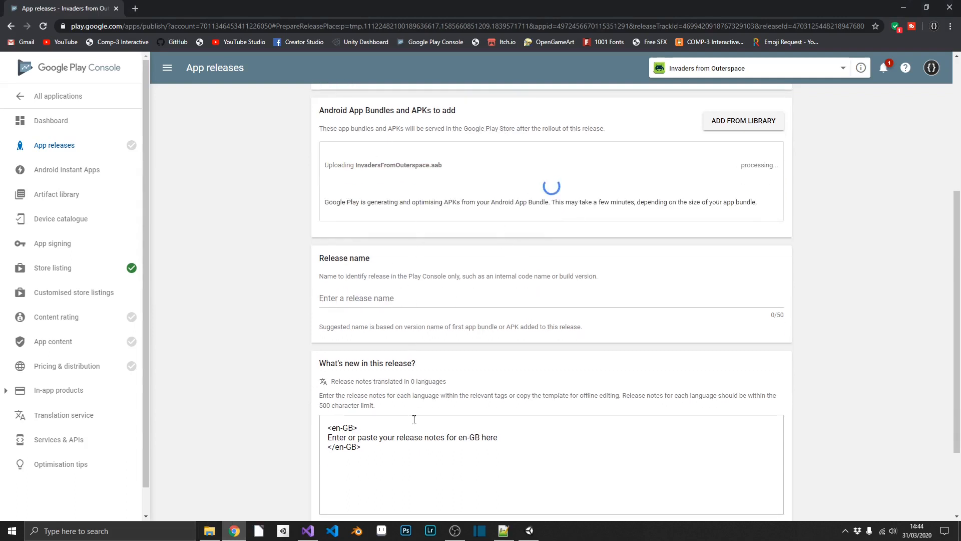
left_click(369, 300)
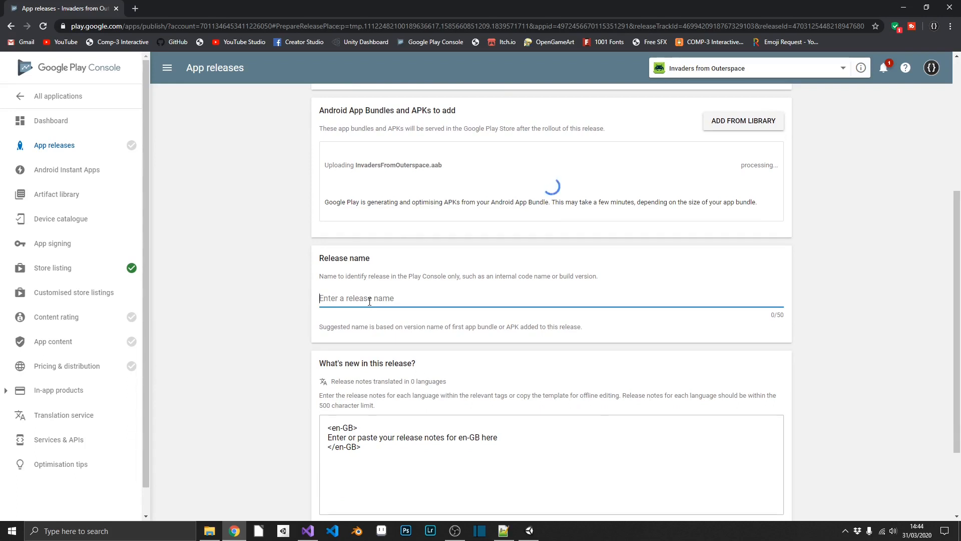
type("IFO Version")
Step: Finish the release name IFO Version1 and enter the release note HAPPY GAMING!
type("1")
key("Tab")
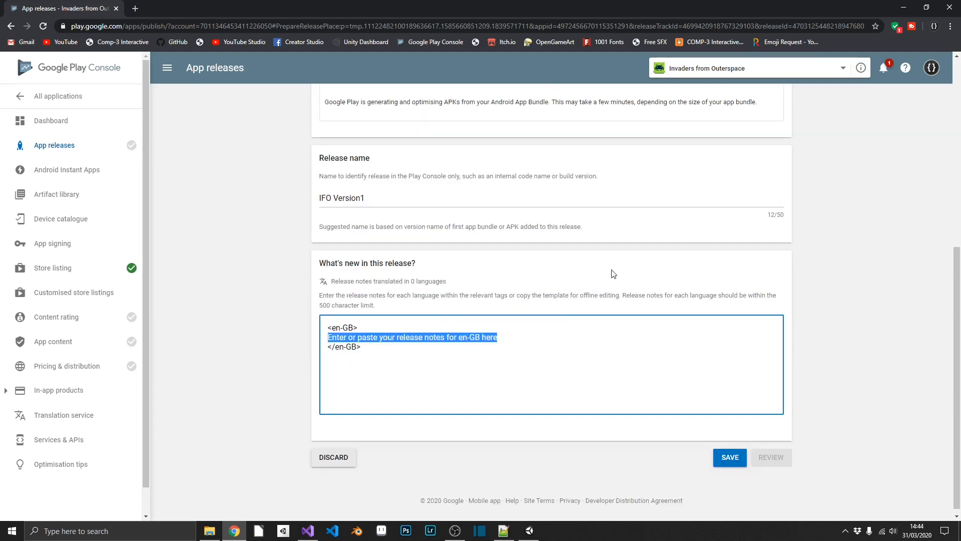
type("H")
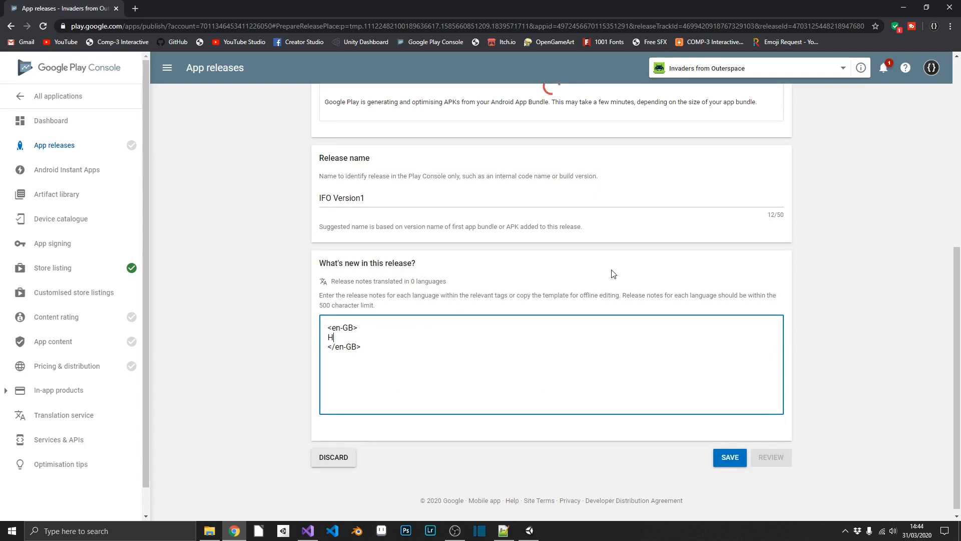
type("APPY GAMING!")
Step: Save the release and proceed to its roll-out review
scroll(723, 267, "up", 1)
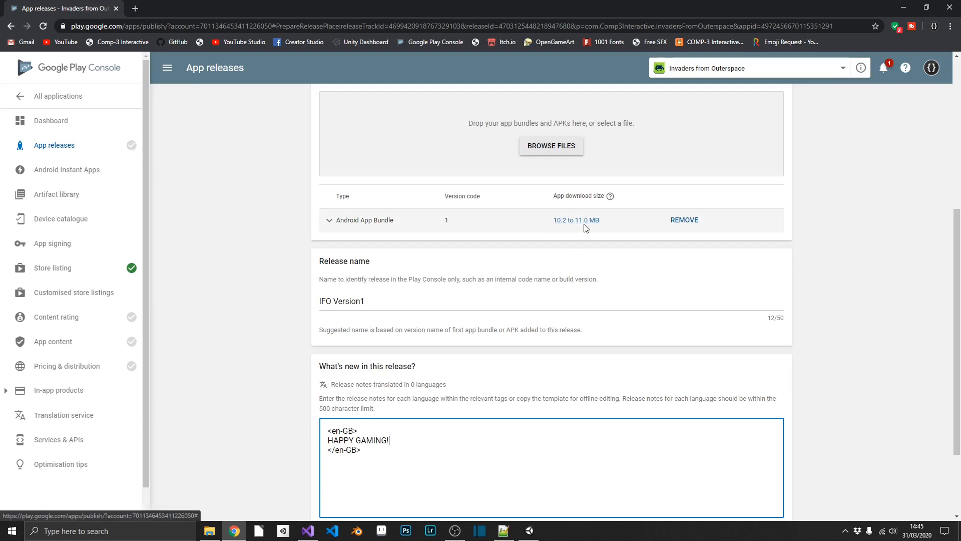
scroll(587, 227, "down", 2)
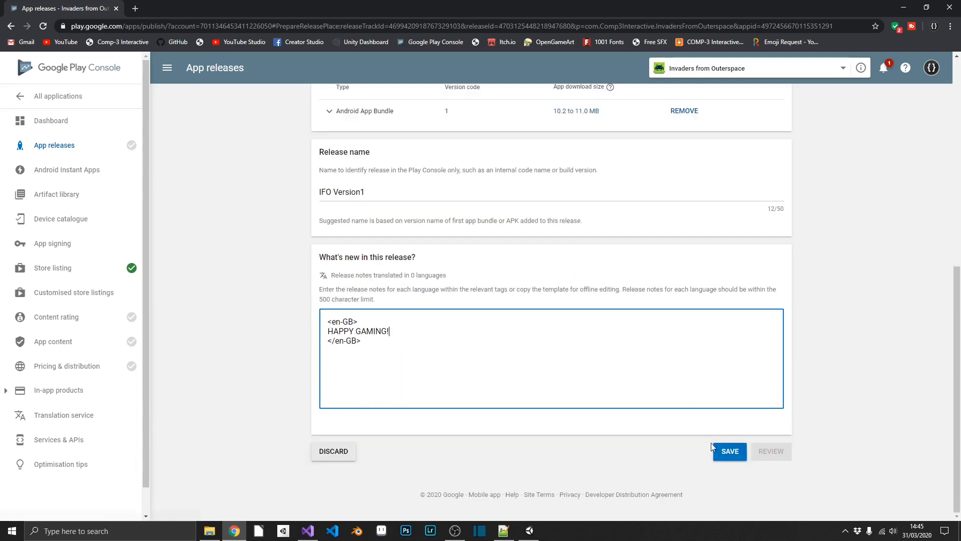
left_click(724, 455)
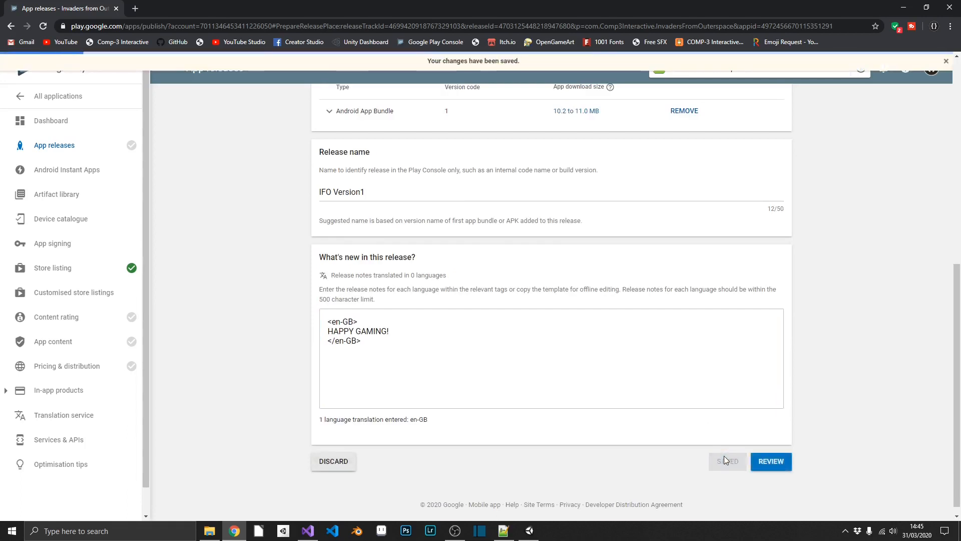
left_click(784, 465)
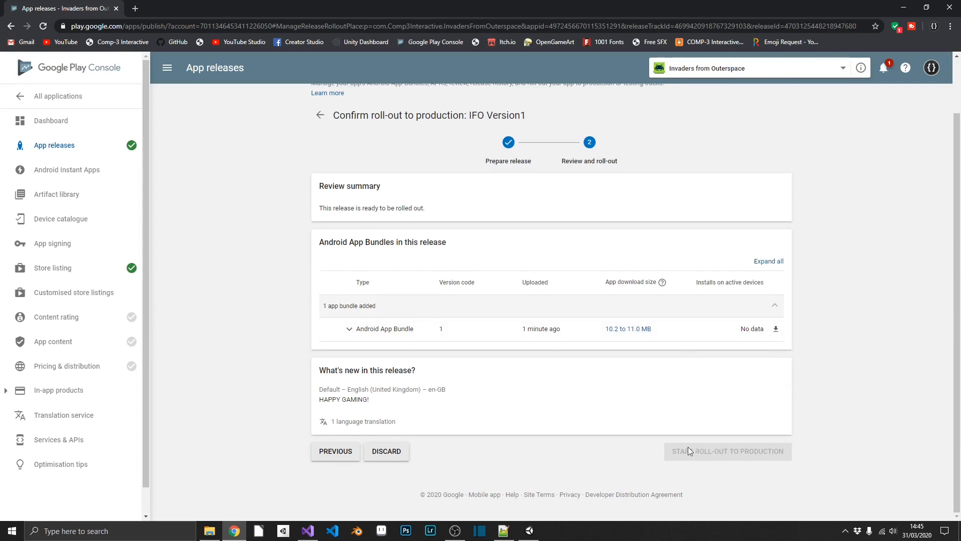
Step: Start the content rating questionnaire, enter the contact e-mail, and choose Game as the category
mouse_move(121, 333)
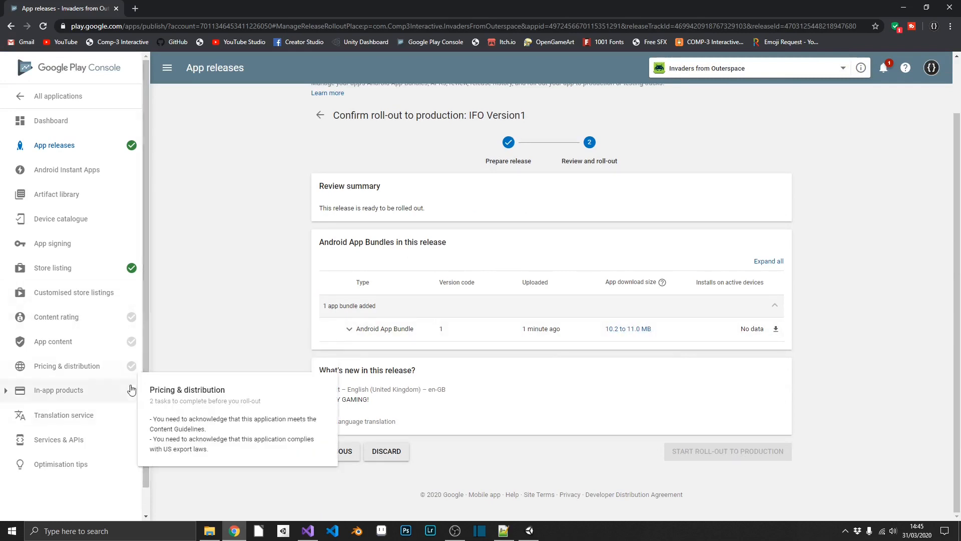
left_click(118, 320)
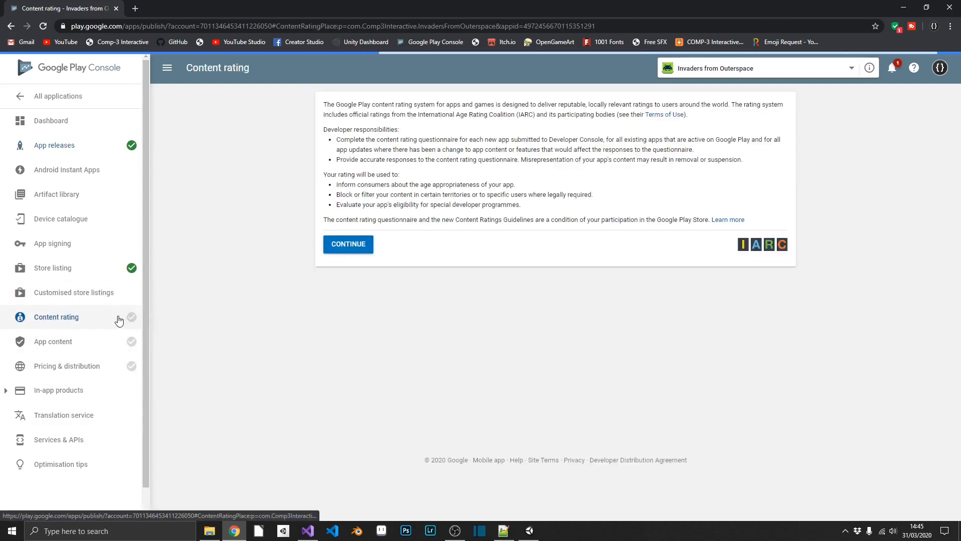
left_click(355, 292)
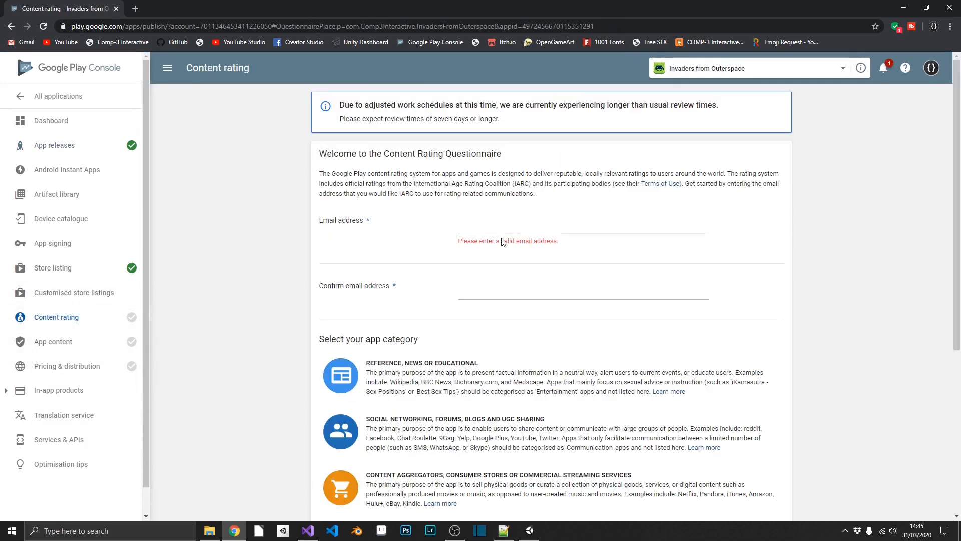
left_click(503, 232)
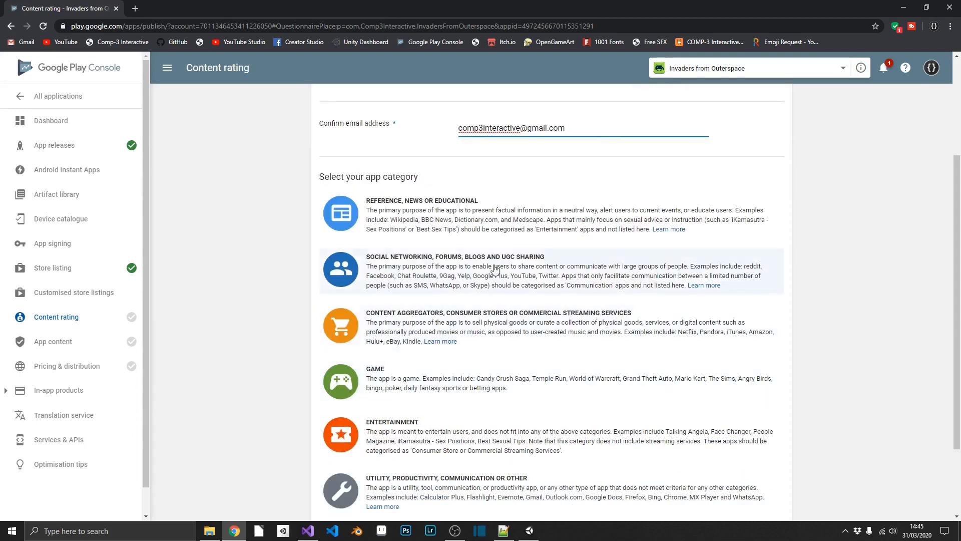
scroll(497, 258, "down", 1)
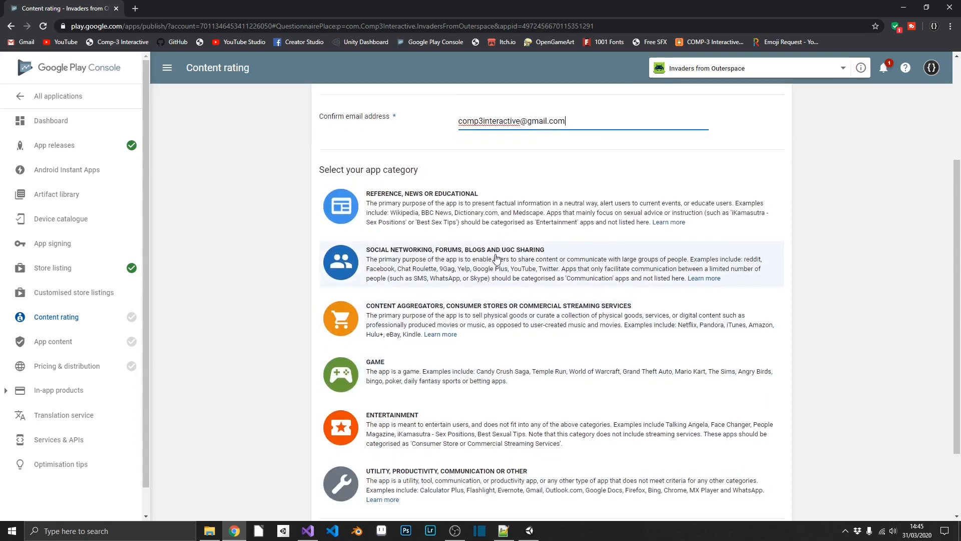
left_click(421, 331)
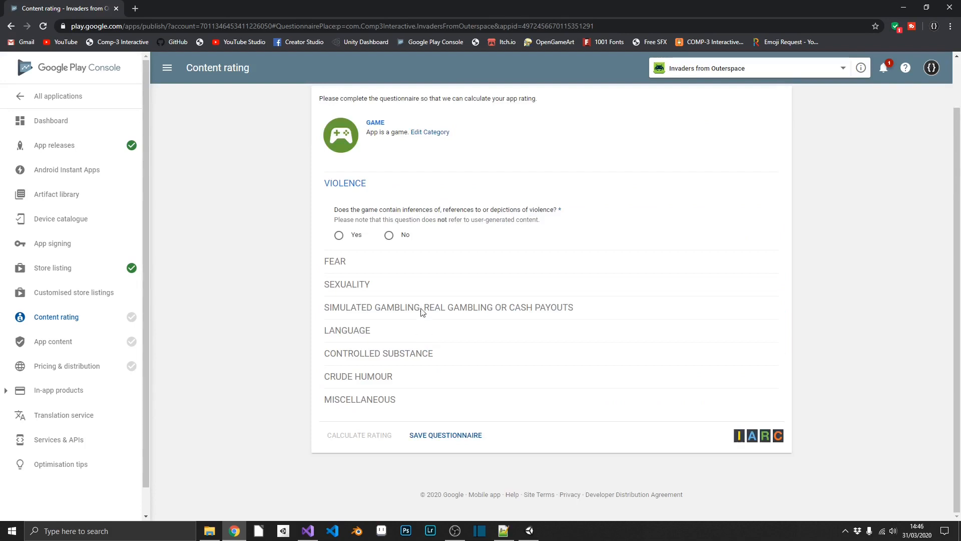
Step: Answer No to violence, fear, sexuality, gambling, language, controlled substances and crude humour
left_click(388, 235)
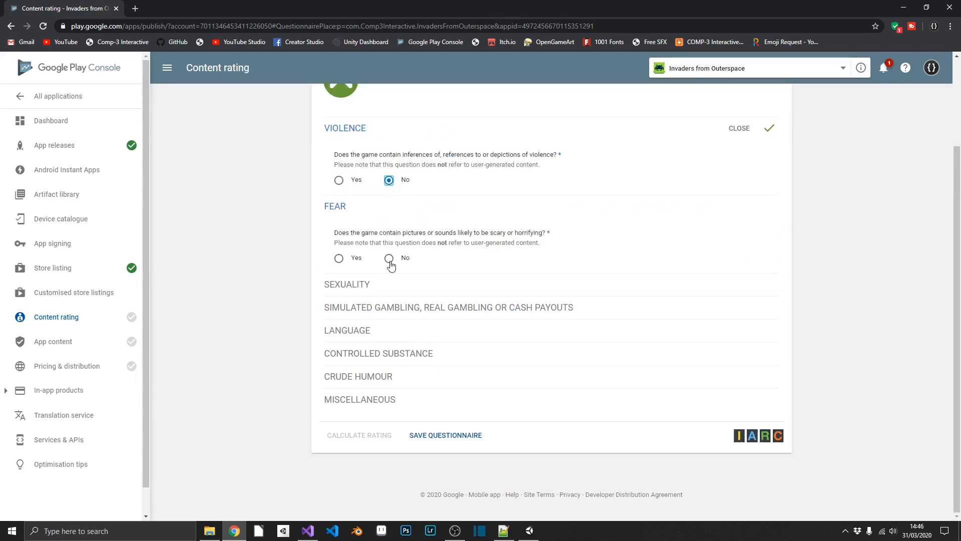
left_click(390, 261)
left_click(389, 279)
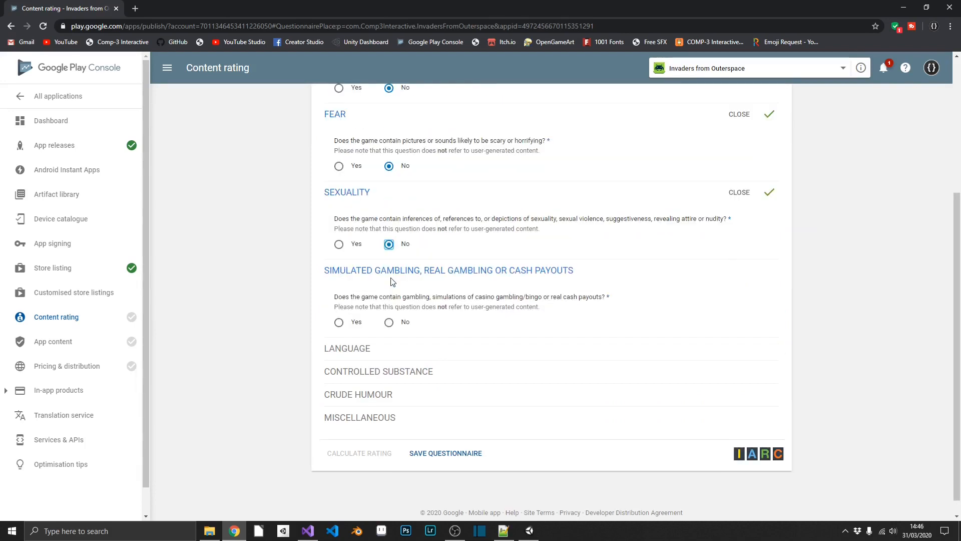
left_click(388, 322)
left_click(389, 400)
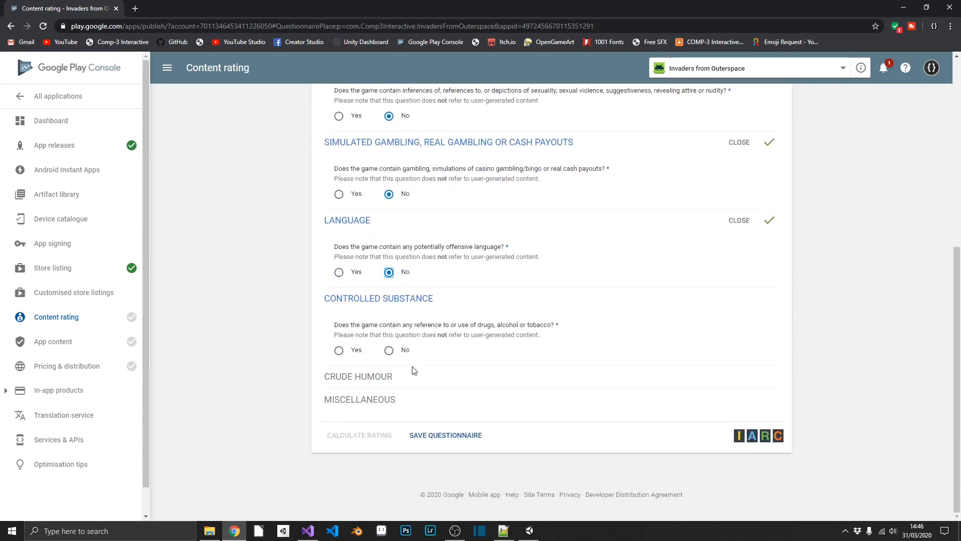
left_click(389, 350)
left_click(389, 373)
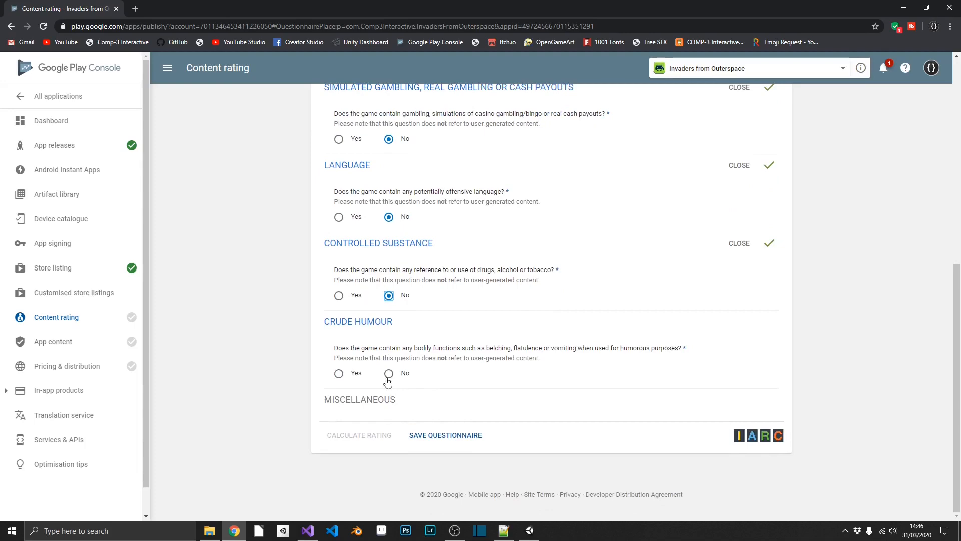
Step: Answer No to user interaction, location sharing, digital purchases, Nazi symbols, Korean identity, crime techniques and terrorism
left_click(390, 202)
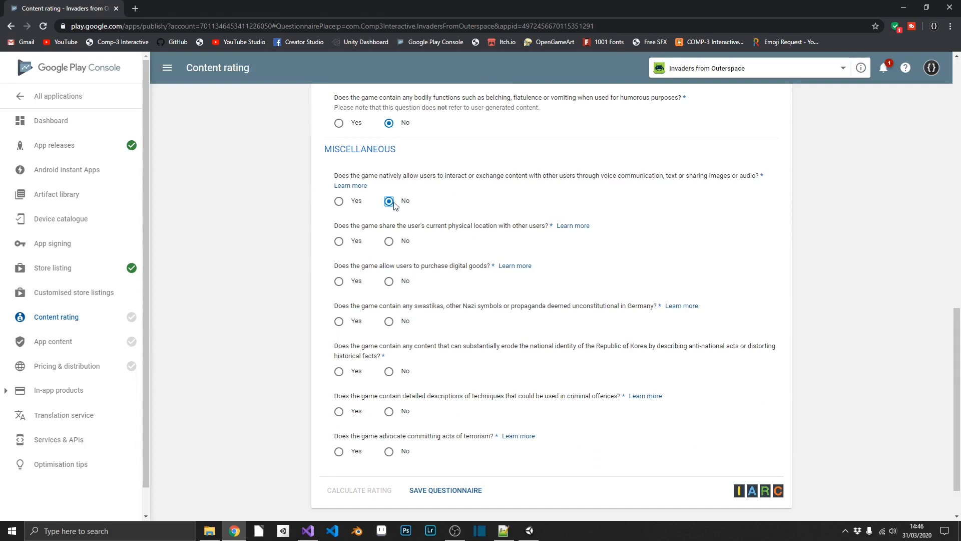
left_click(389, 242)
left_click(389, 281)
left_click(389, 321)
left_click(389, 371)
scroll(389, 372, "down", 1)
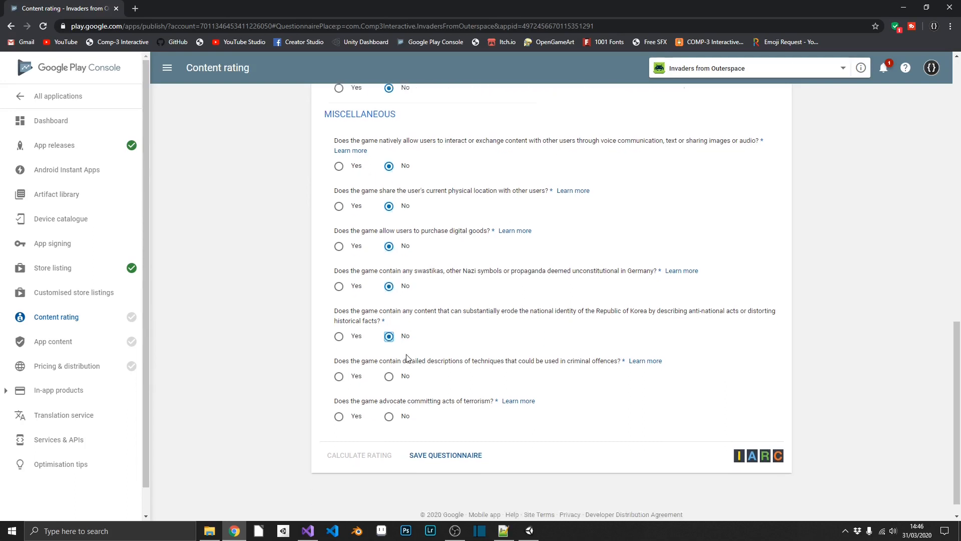
left_click(389, 356)
left_click(389, 396)
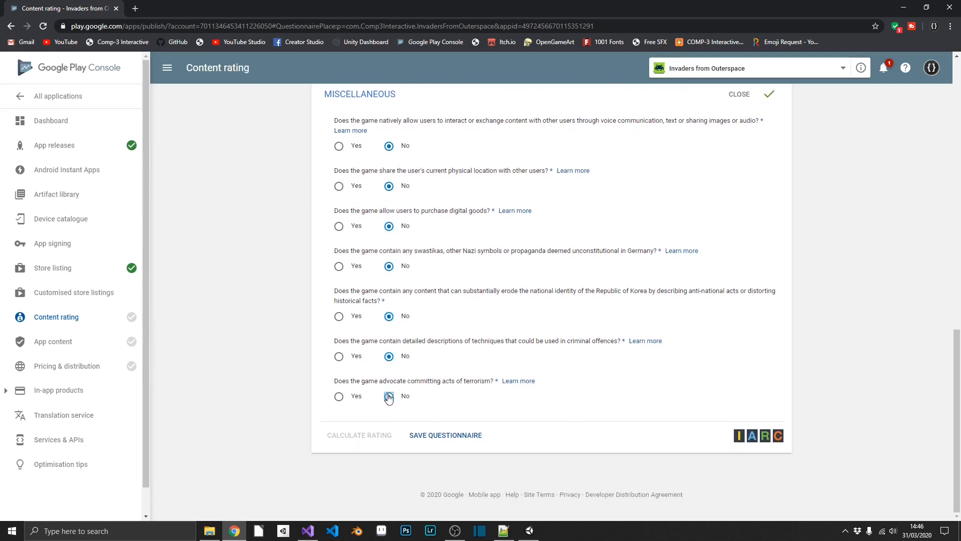
Step: Save the questionnaire, calculate the rating, and apply the resulting ratings
left_click(435, 435)
left_click(370, 433)
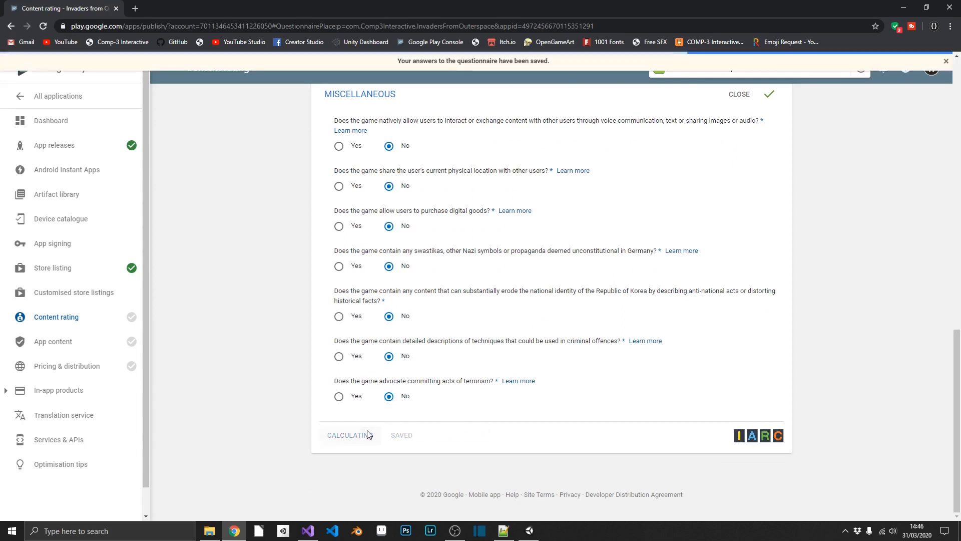
scroll(601, 350, "down", 4)
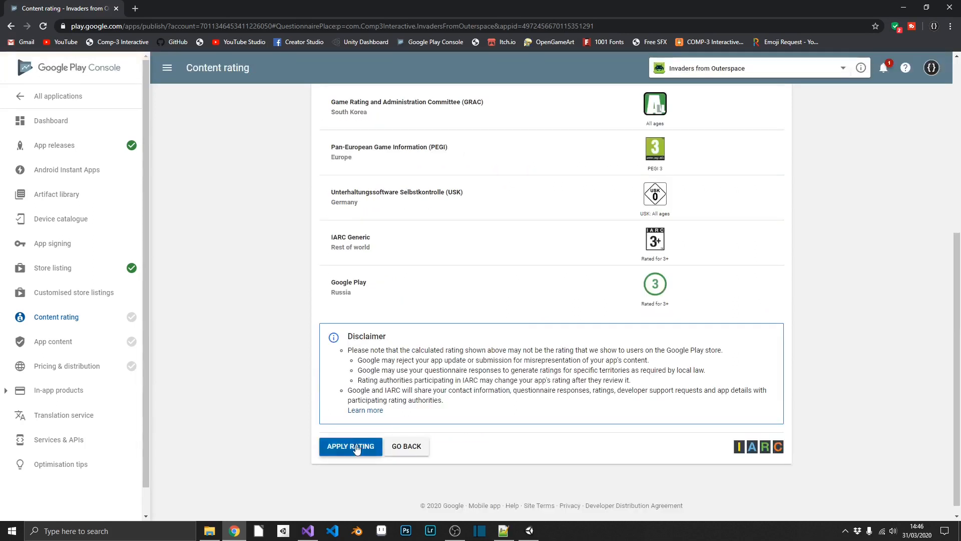
left_click(344, 446)
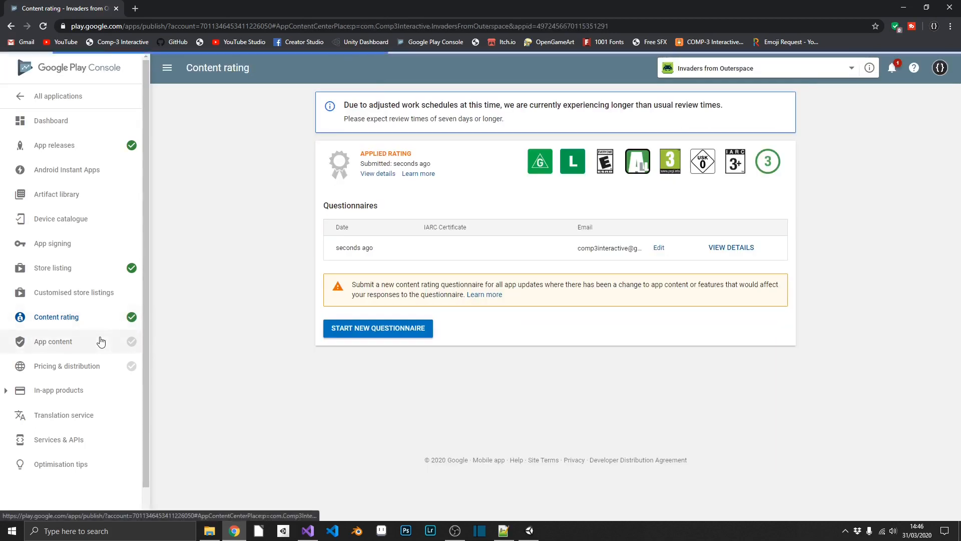
Step: Start the target audience questionnaire and tick ages 18 and over, 16-17 and 13-15
left_click(100, 341)
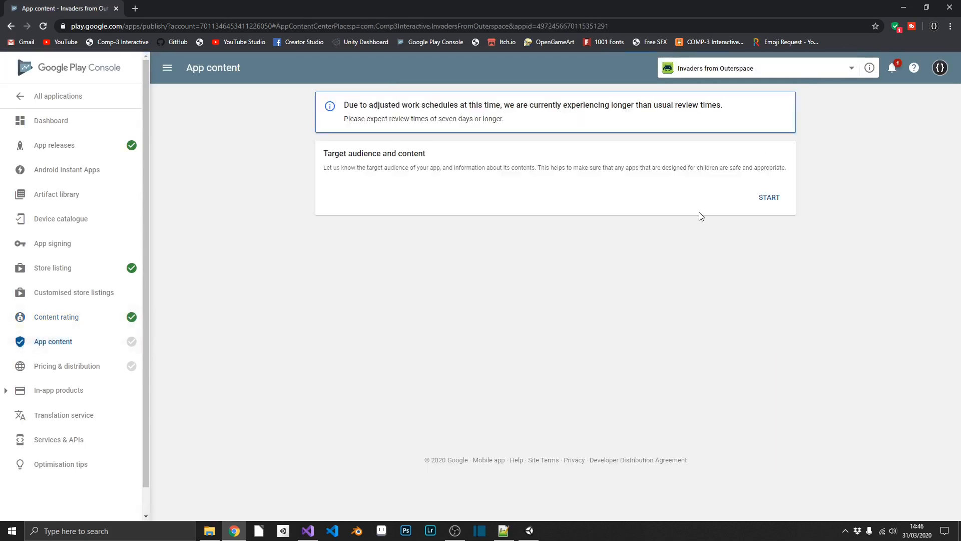
left_click(766, 199)
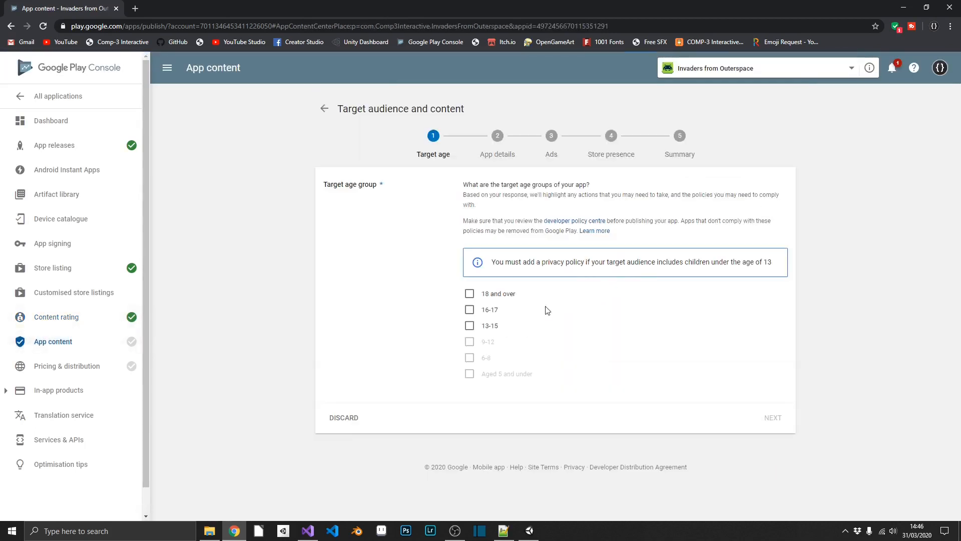
left_click(469, 293)
left_click(469, 309)
left_click(466, 325)
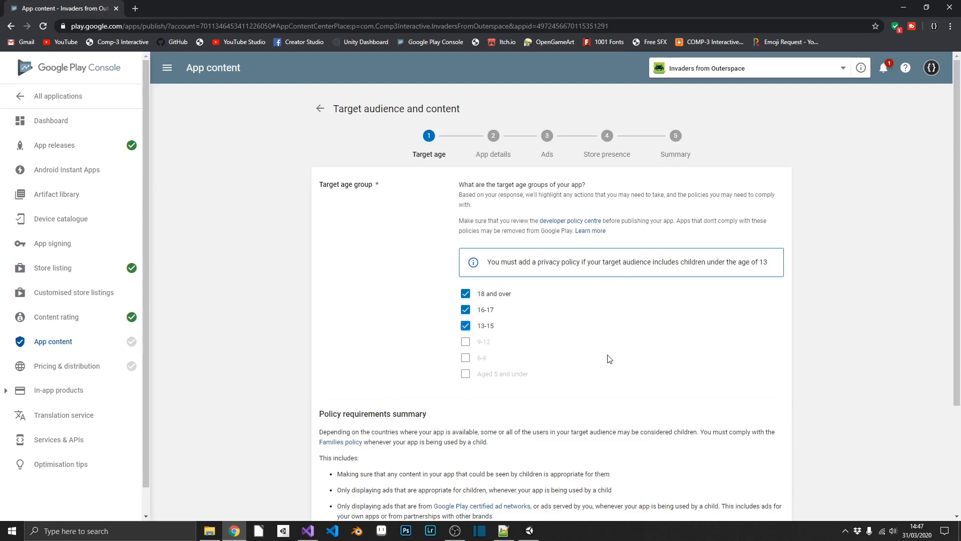
scroll(609, 359, "down", 2)
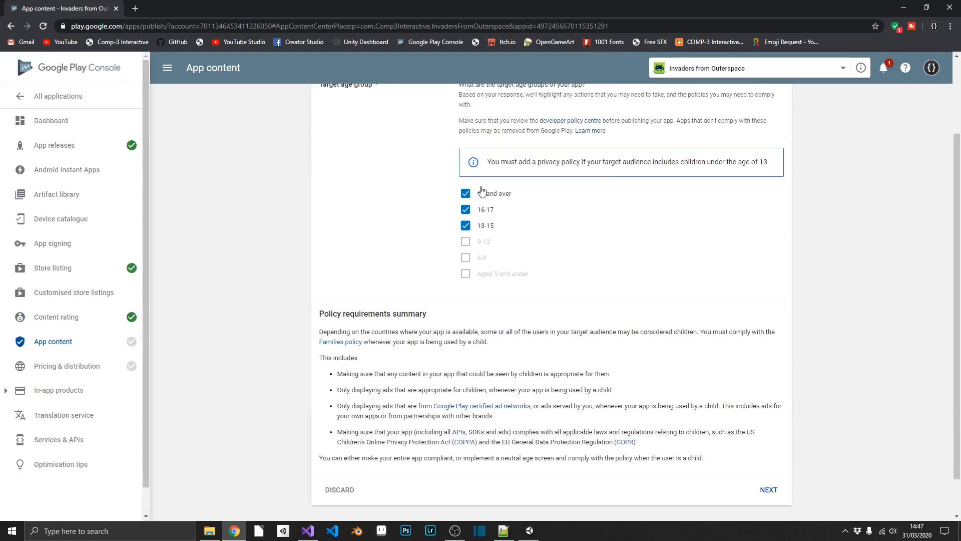
scroll(601, 350, "down", 1)
Step: Declare the listing won't appeal to children and submit the target audience answers
left_click(769, 445)
left_click(467, 328)
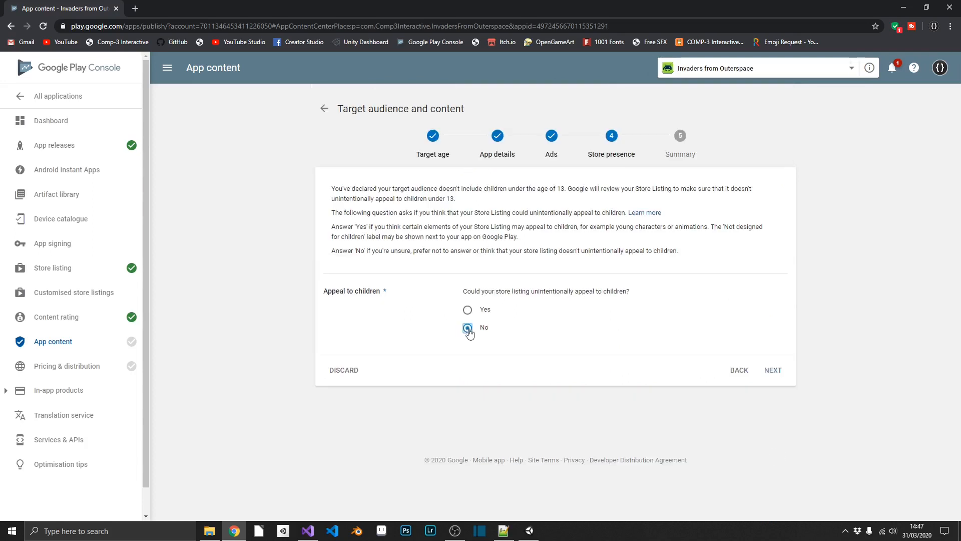
left_click(772, 369)
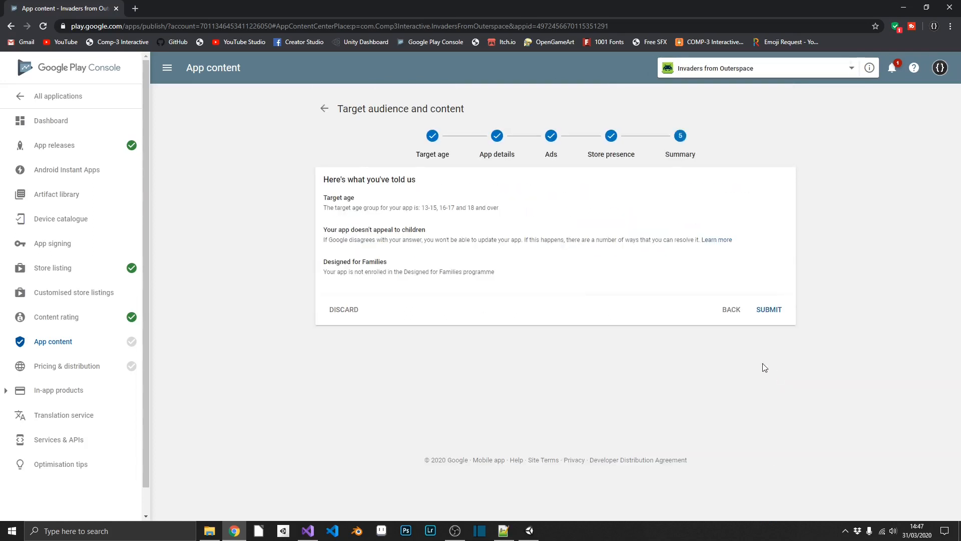
left_click(772, 308)
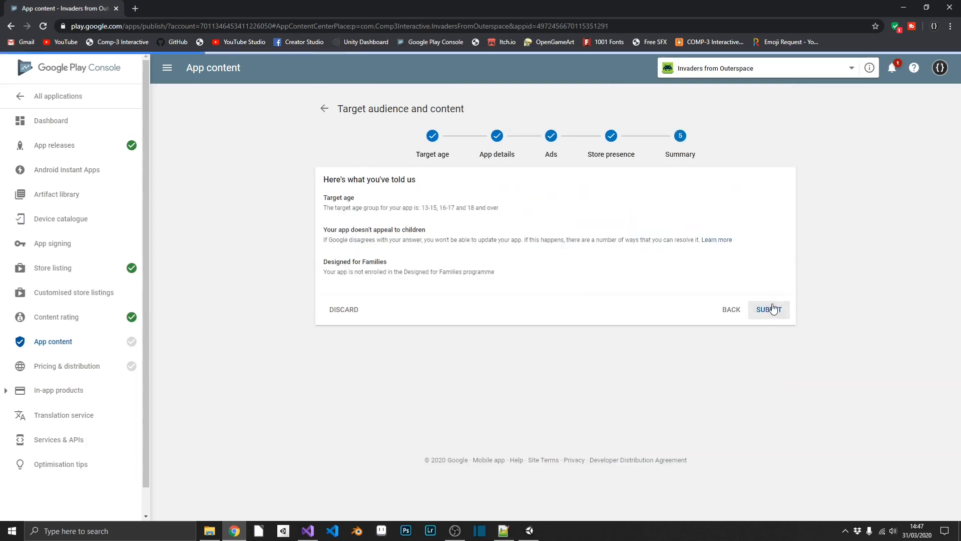
left_click(35, 368)
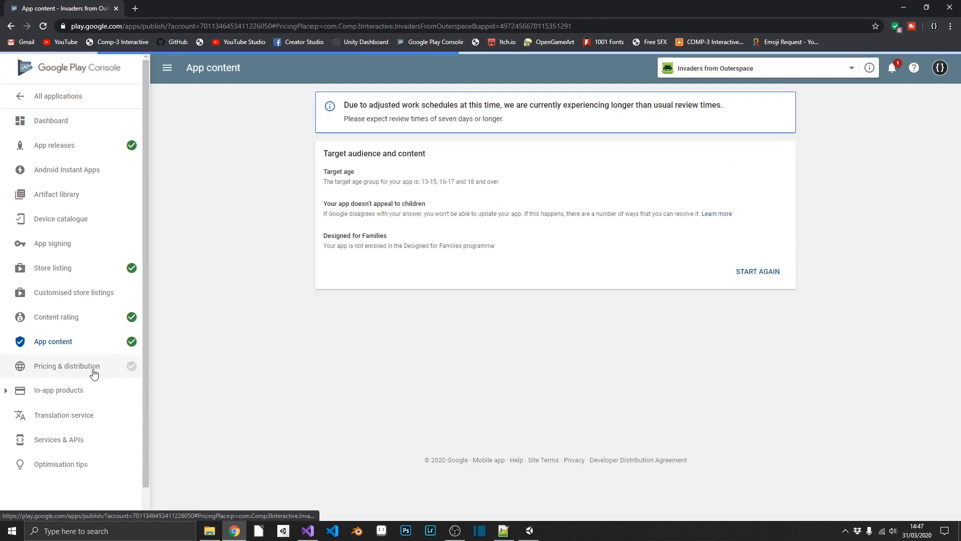
Step: Accept the Android Content Guidelines and US export laws, save pricing and distribution, and check publishing readiness
scroll(395, 330, "down", 2)
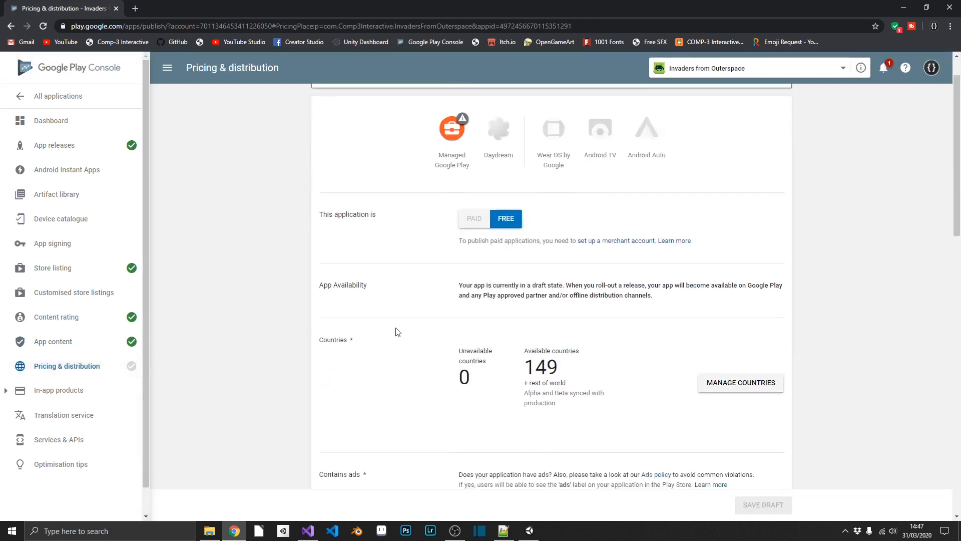
scroll(462, 309, "down", 1)
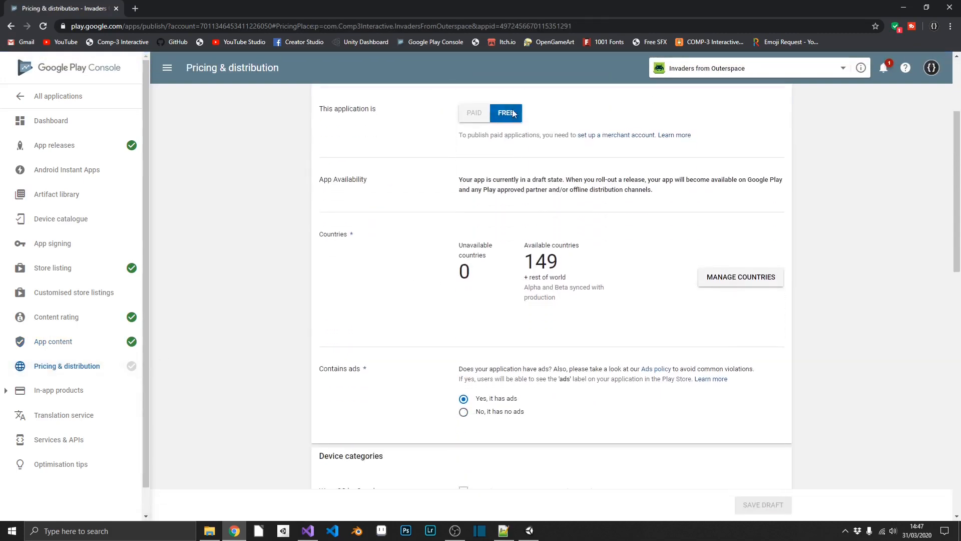
scroll(619, 246, "down", 2)
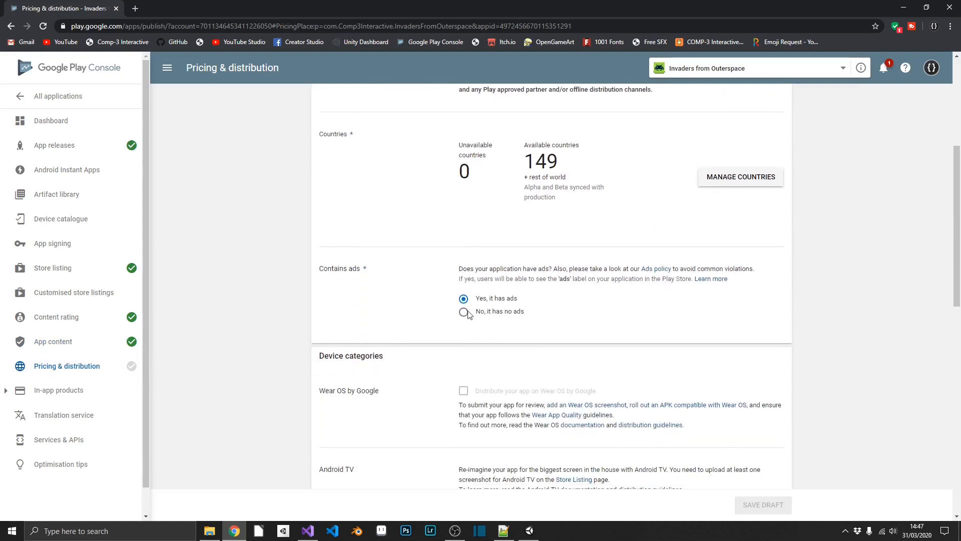
scroll(586, 303, "down", 4)
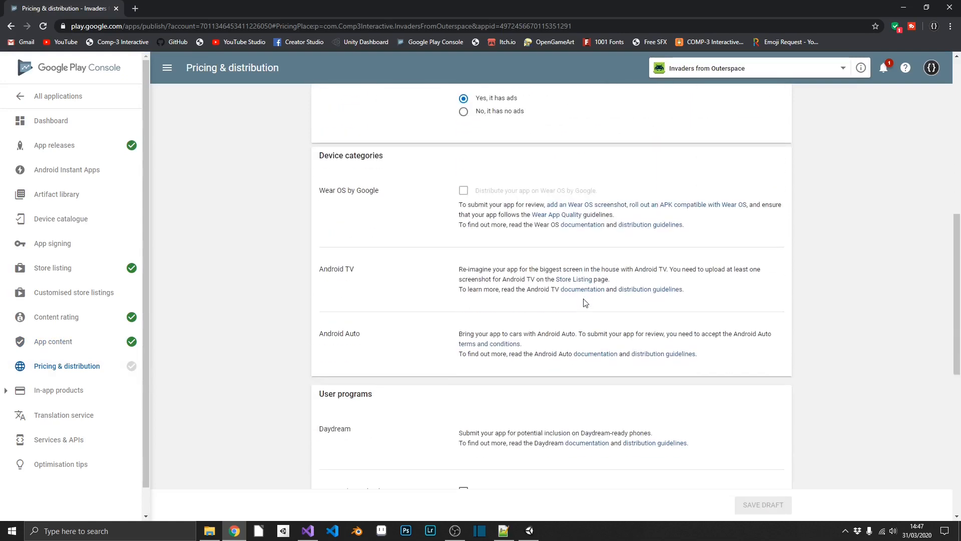
scroll(586, 302, "down", 10)
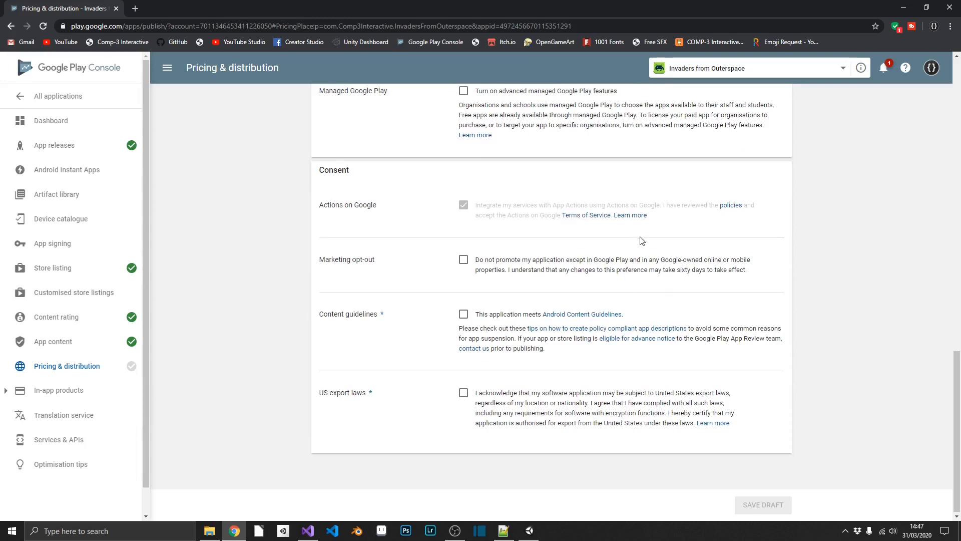
left_click(463, 315)
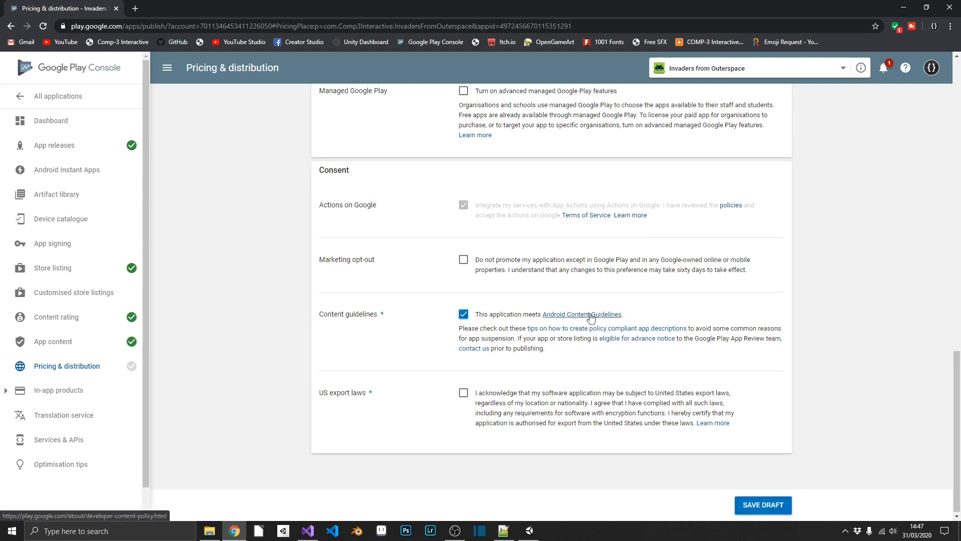
left_click(463, 394)
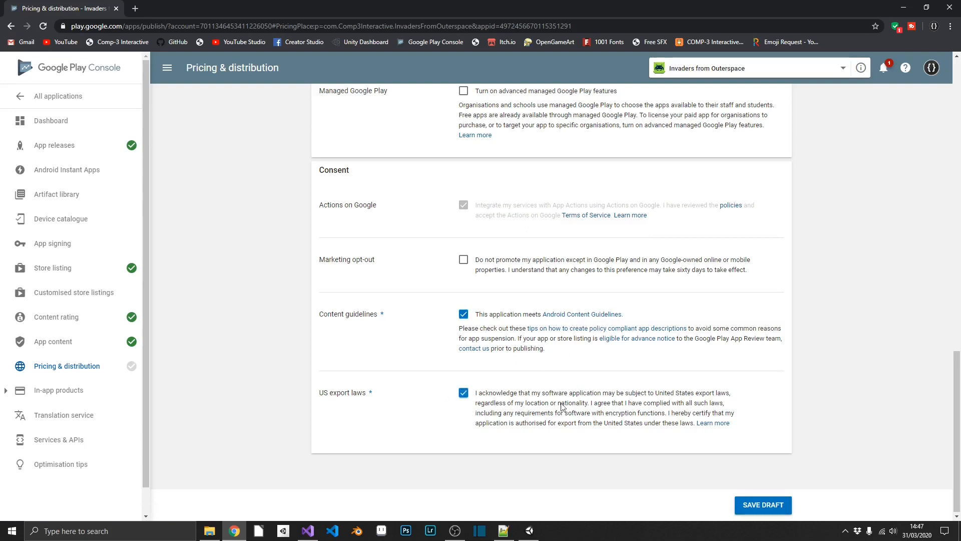
left_click(779, 506)
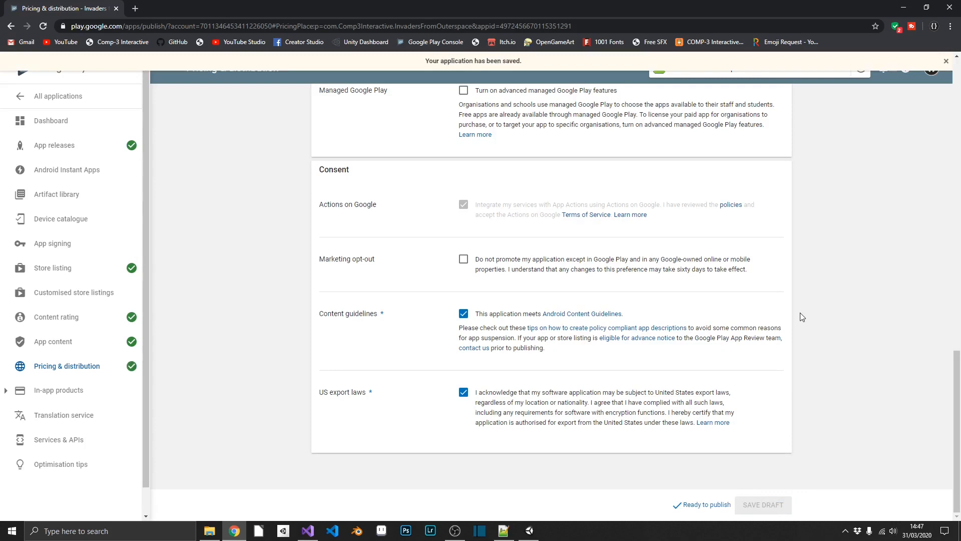
left_click(705, 505)
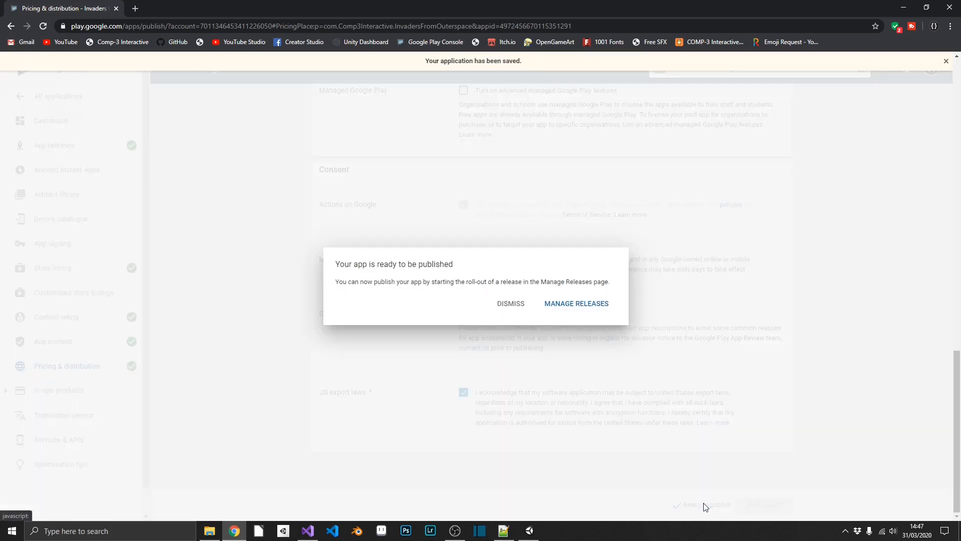
Step: Edit the pending IFO Version1 production release, review it, and confirm its full roll-out
left_click(540, 303)
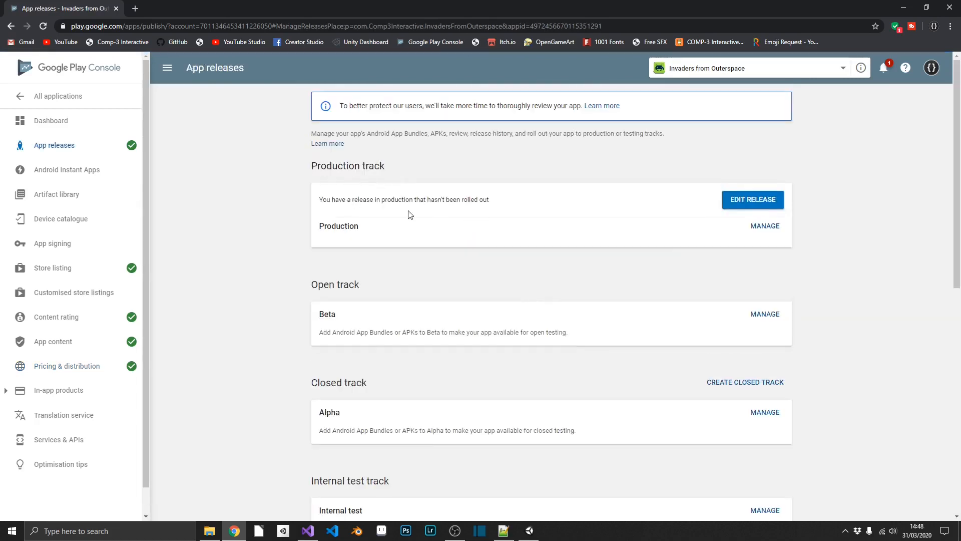
left_click(745, 201)
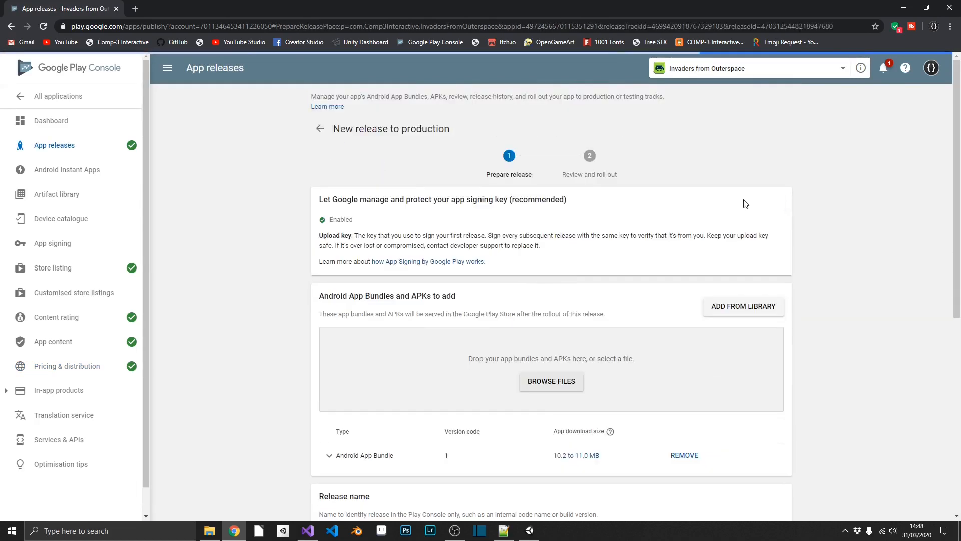
scroll(633, 273, "down", 5)
scroll(667, 269, "down", 3)
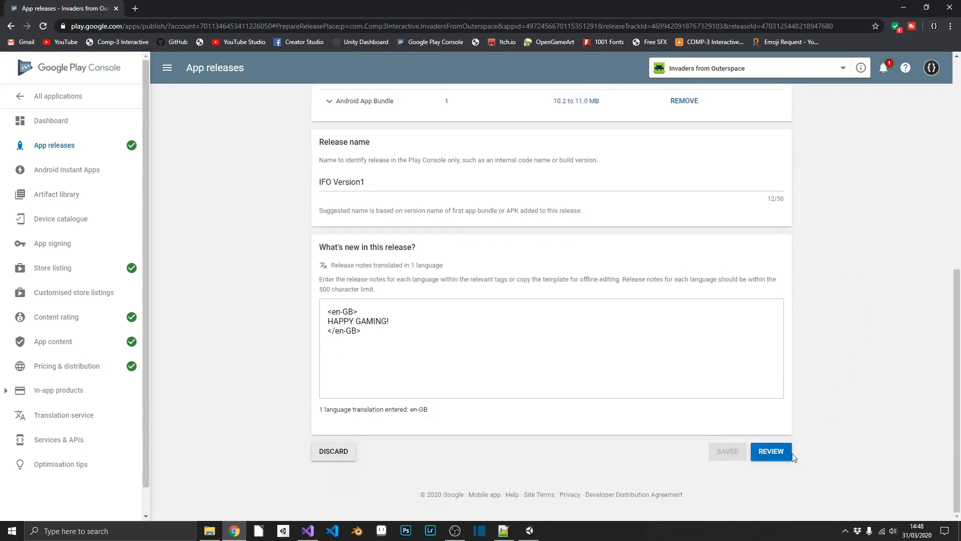
left_click(761, 461)
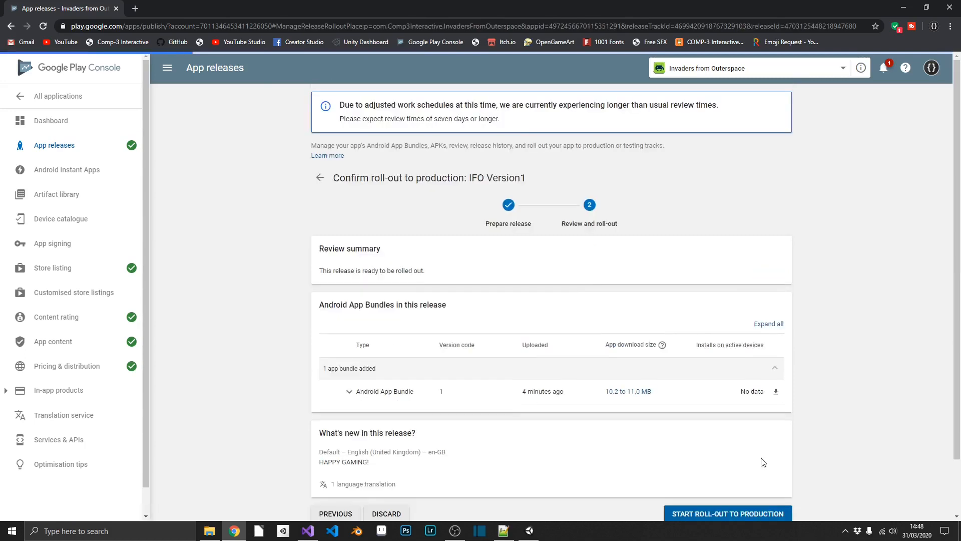
scroll(764, 460, "down", 2)
left_click(746, 453)
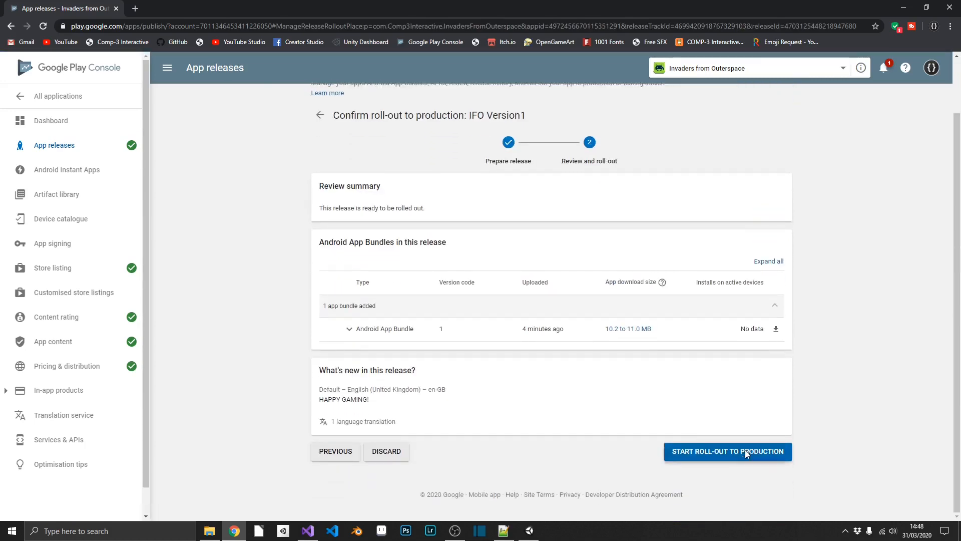
left_click(599, 303)
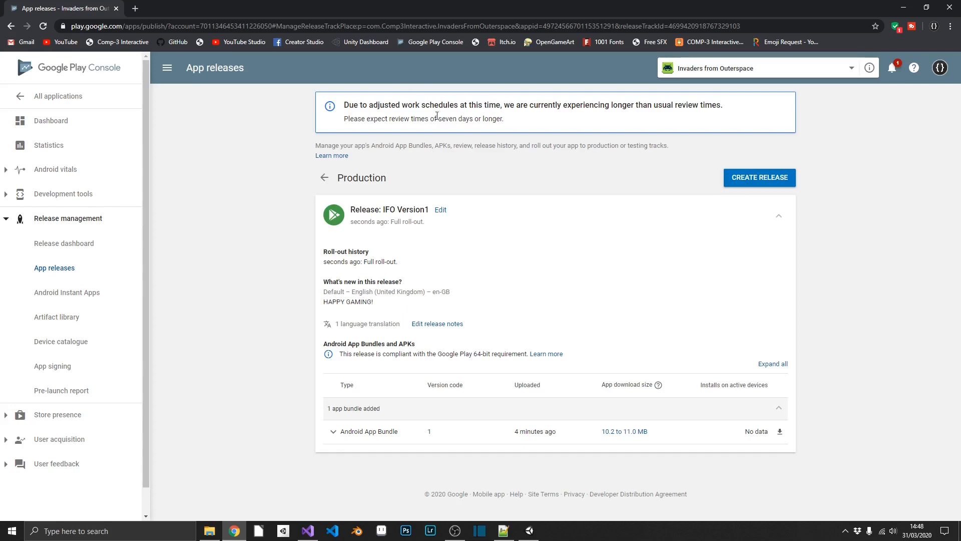
Step: Highlight both lines of the review-times notice on the production release page, then deselect them
left_click_drag(502, 118, 346, 108)
left_click(477, 120)
left_click_drag(509, 124, 346, 102)
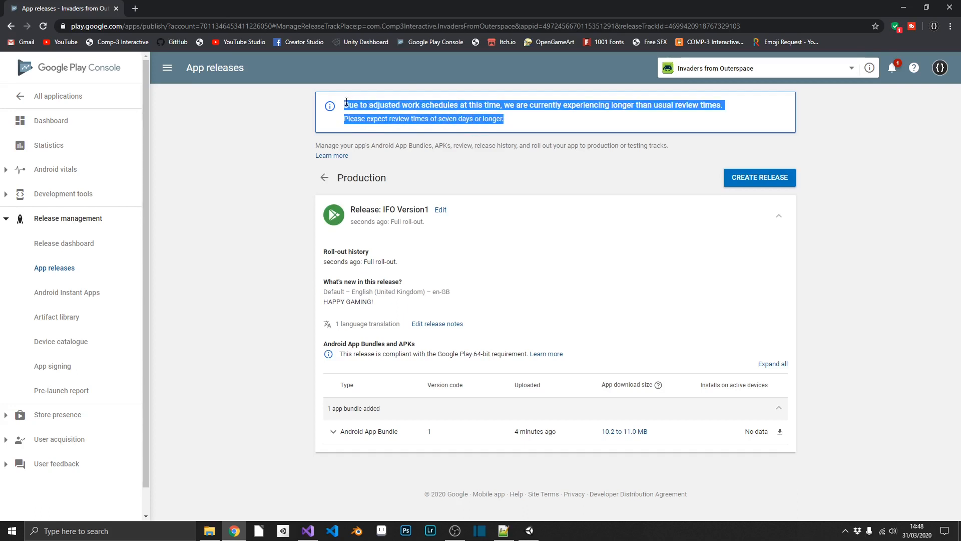
left_click(533, 125)
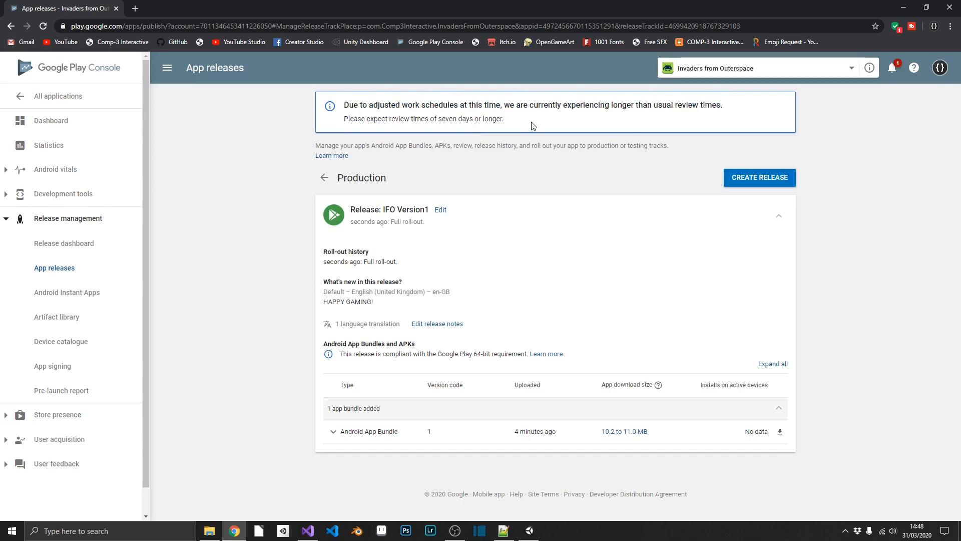